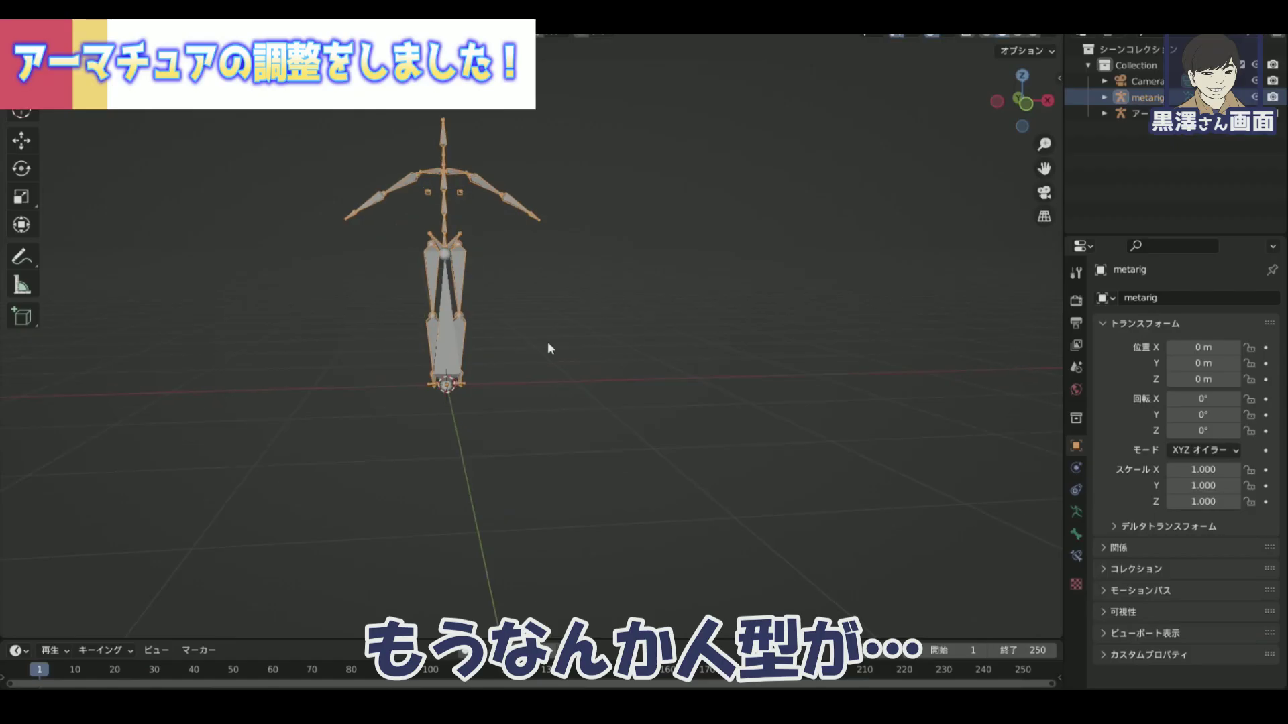
# - Orbit the view to see the fitted metarig upright inside the cat-eared character
pyautogui.moveTo(547, 341); pyautogui.dragTo(625, 348, button='middle')
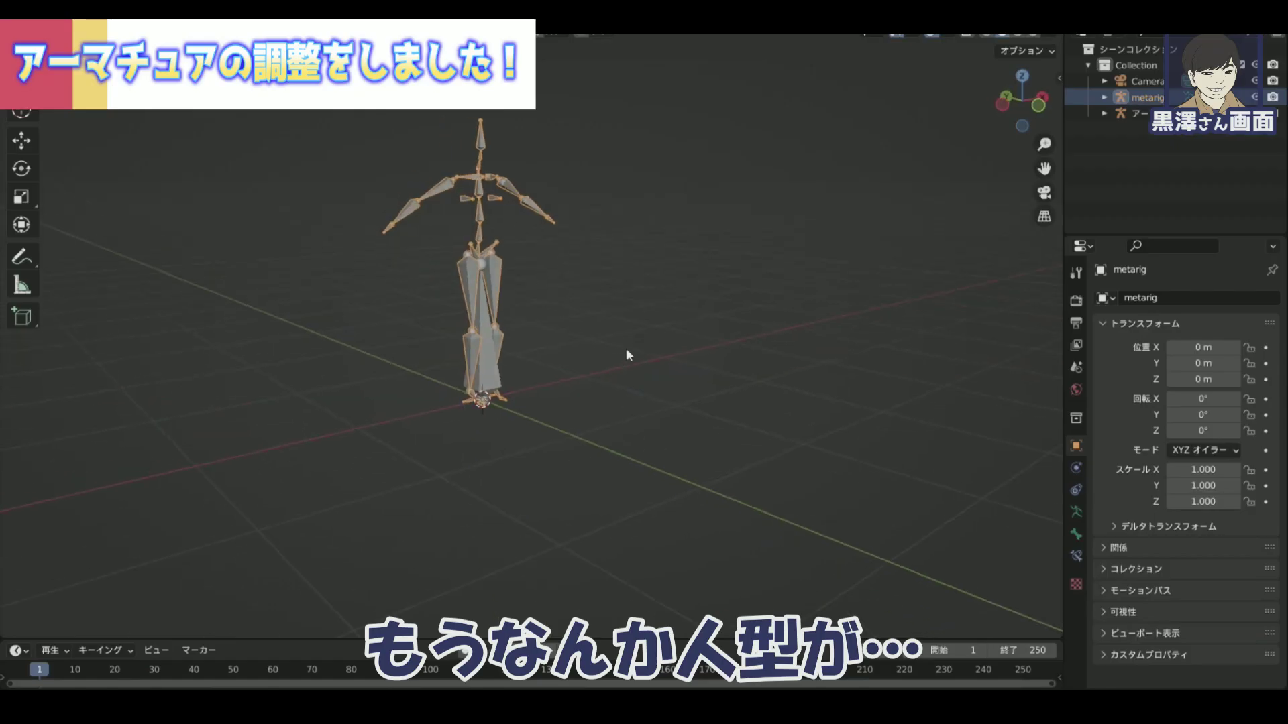
pyautogui.moveTo(455, 375)
pyautogui.mouseDown(button='middle')
pyautogui.moveTo(433, 404)
pyautogui.moveTo(448, 369)
pyautogui.moveTo(544, 355)
pyautogui.moveTo(544, 411)
pyautogui.mouseUp(button='middle')
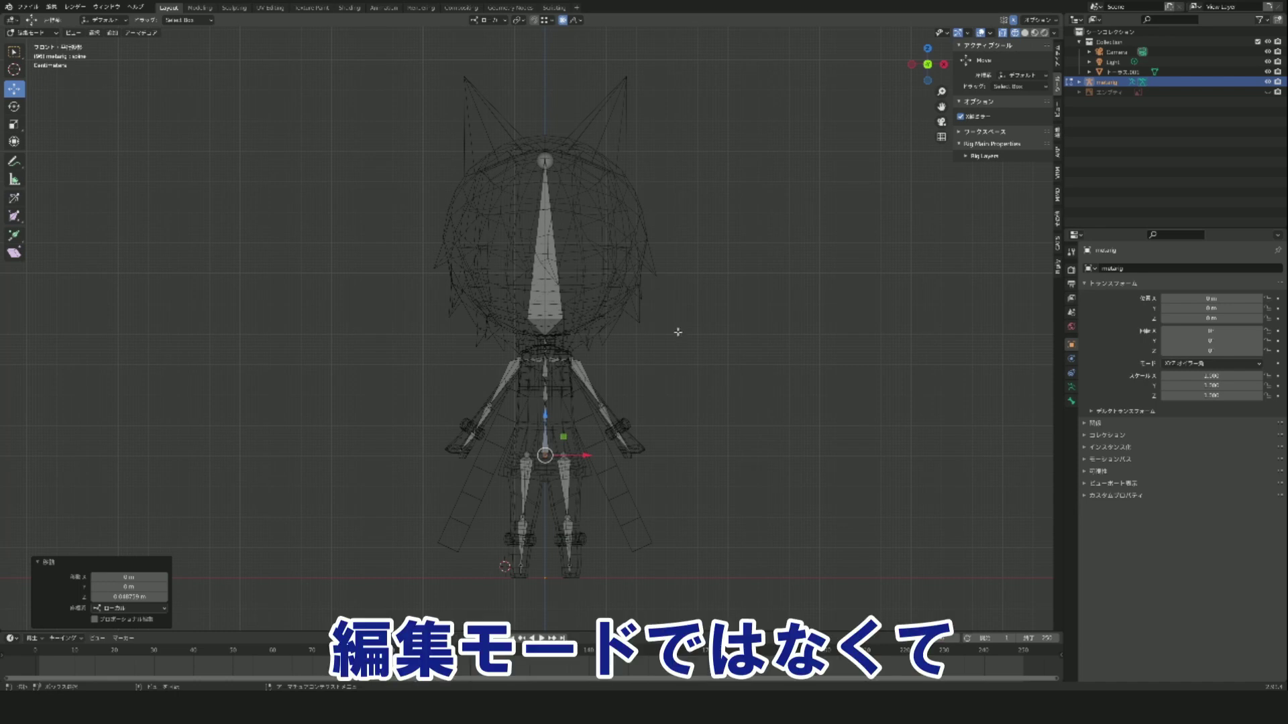
# - Return to Object Mode and switch the viewport to Material Preview shading
pyautogui.press('Tab')
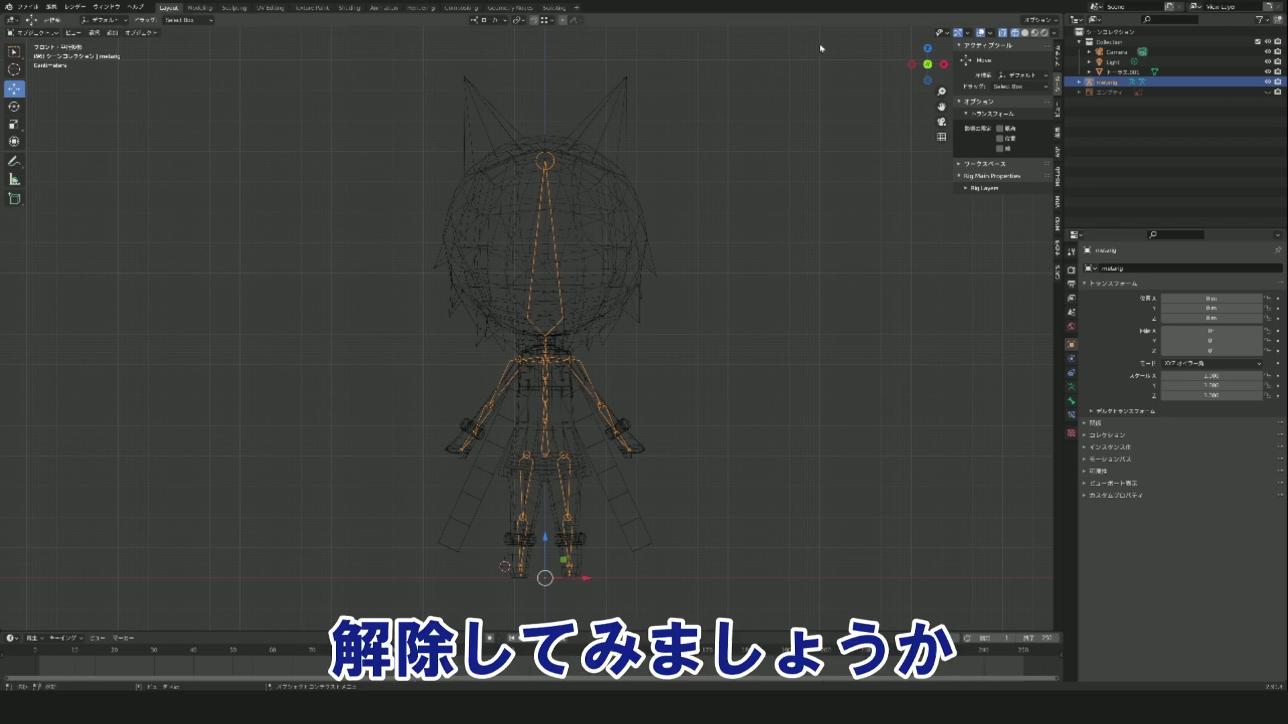
pyautogui.click(1034, 33)
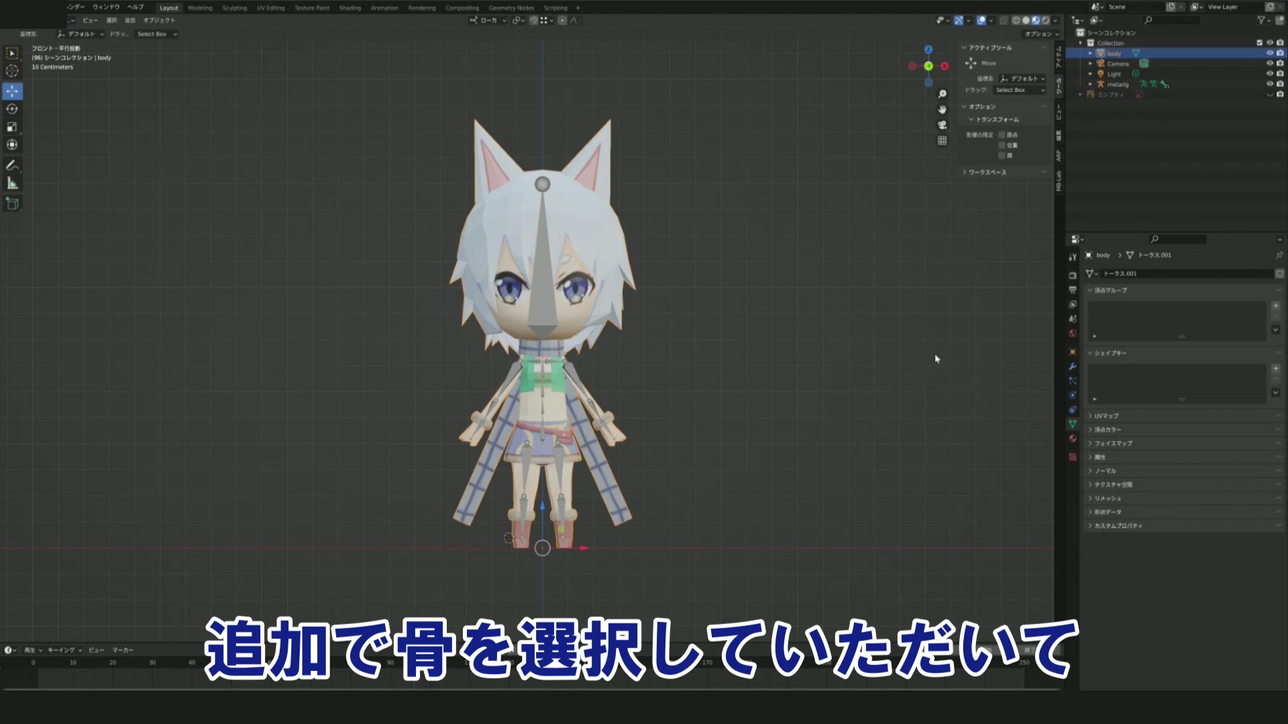
# - Add the metarig to the body selection and parent the body With Automatic Weights
pyautogui.keyDown('shift'); pyautogui.click(554, 308); pyautogui.keyUp('shift')
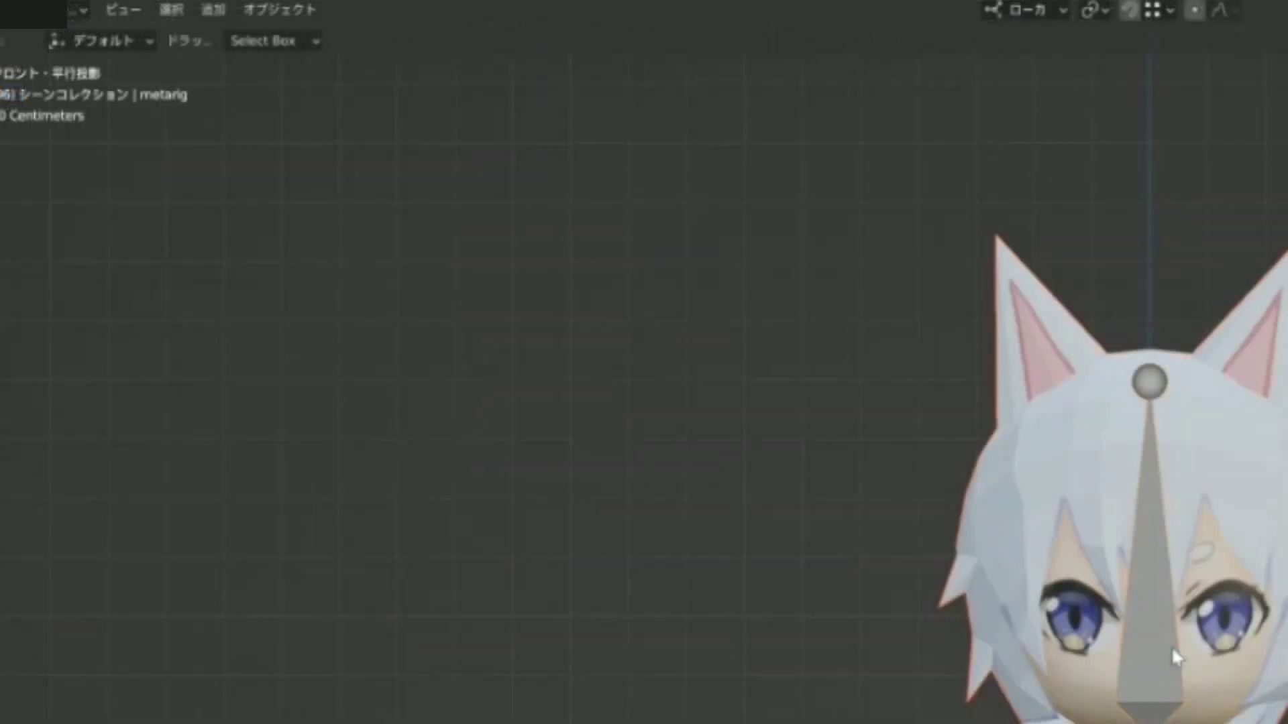
pyautogui.click(309, 23)
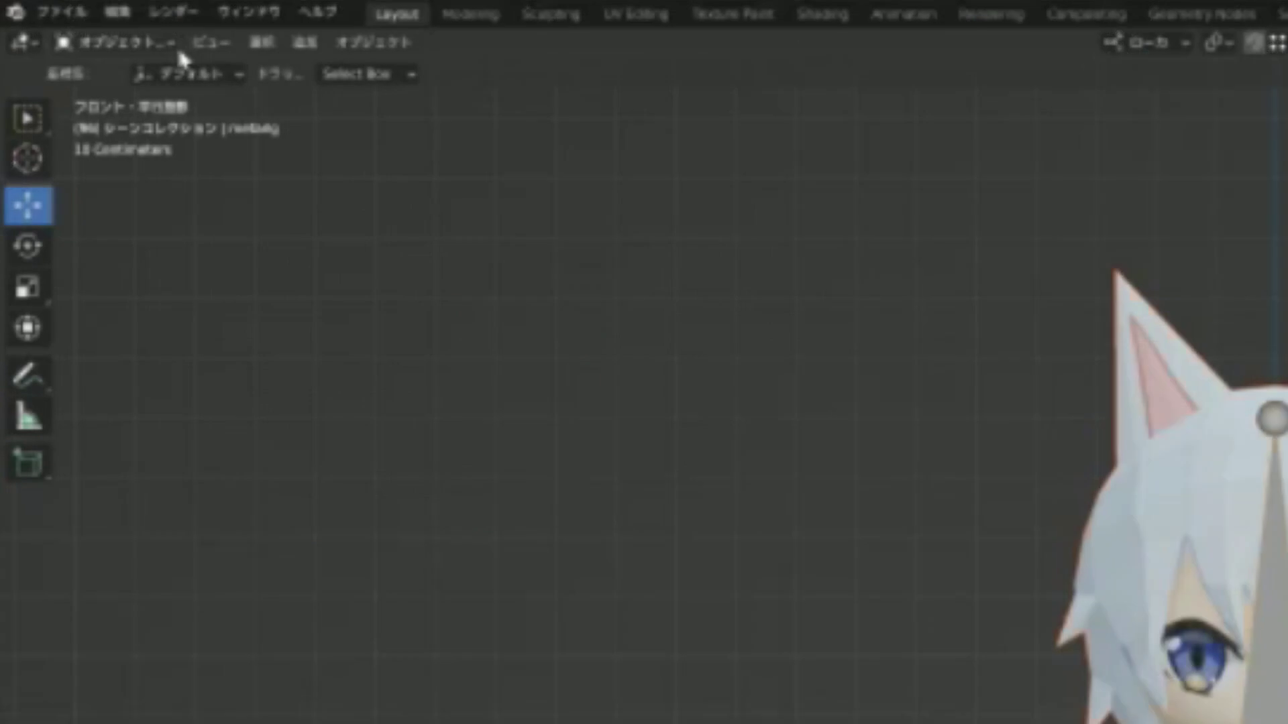
# - In Pose Mode, tilt the head bone then undo, and raise forearm.L to check the arm bends
pyautogui.click(173, 43)
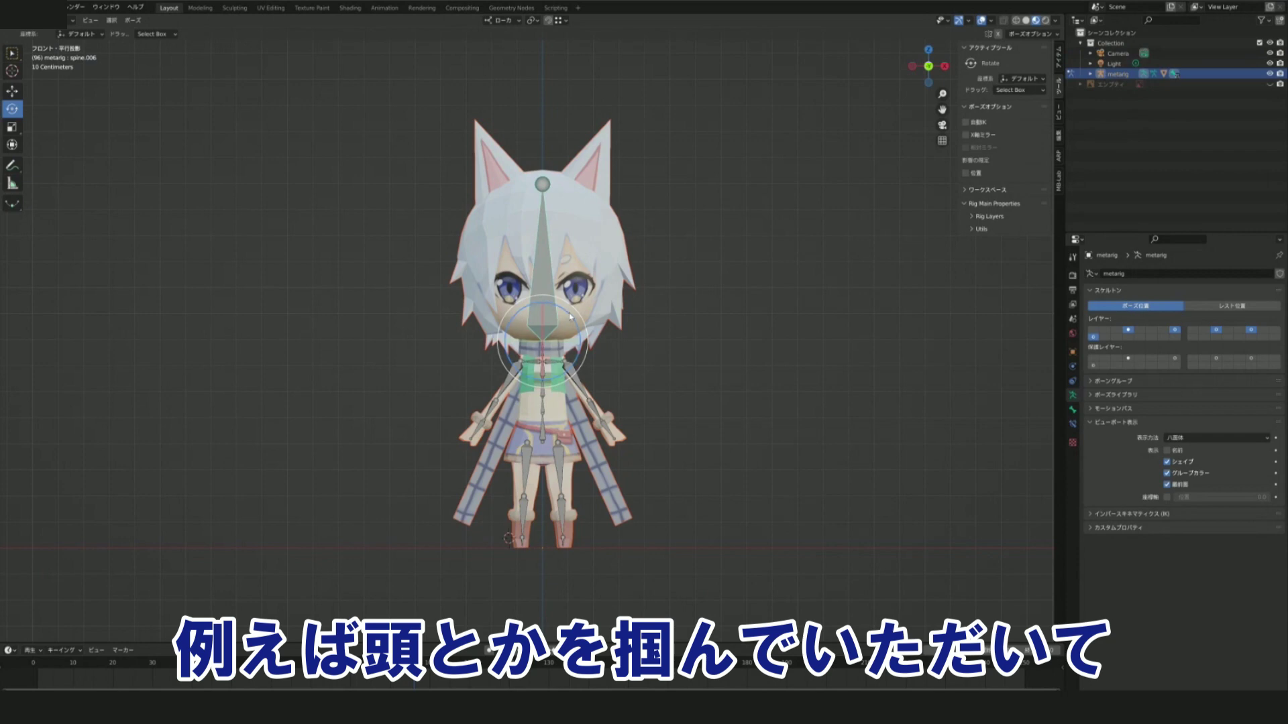
pyautogui.moveTo(574, 317); pyautogui.dragTo(605, 349)
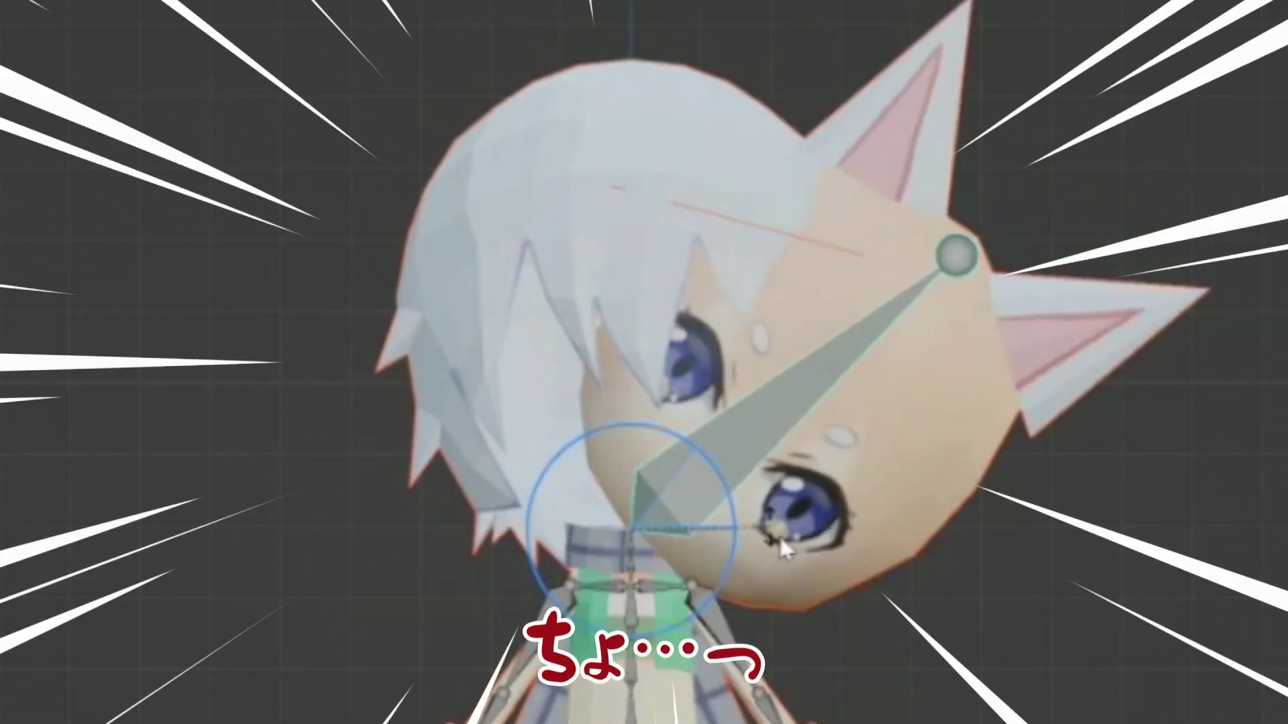
pyautogui.moveTo(780, 536)
pyautogui.mouseDown()
pyautogui.moveTo(603, 339)
pyautogui.moveTo(673, 401)
pyautogui.moveTo(525, 269)
pyautogui.moveTo(640, 312)
pyautogui.mouseUp()
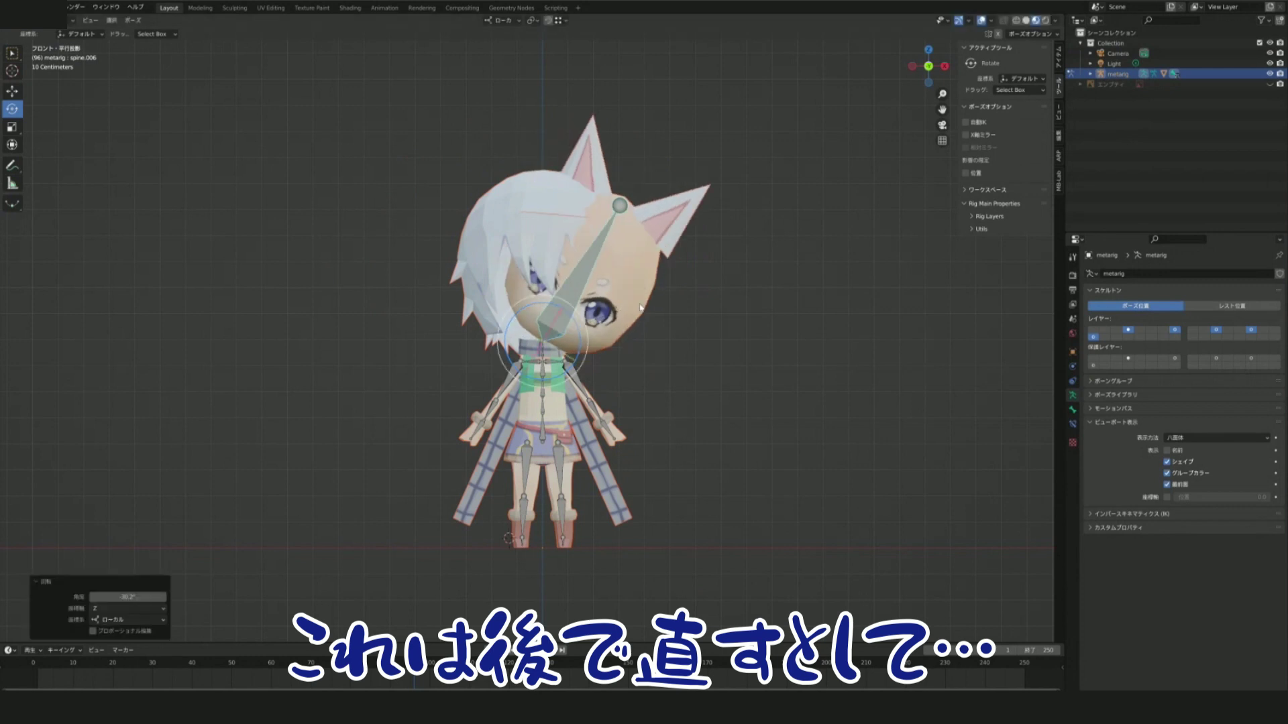
pyautogui.hotkey('ctrl', 'z')
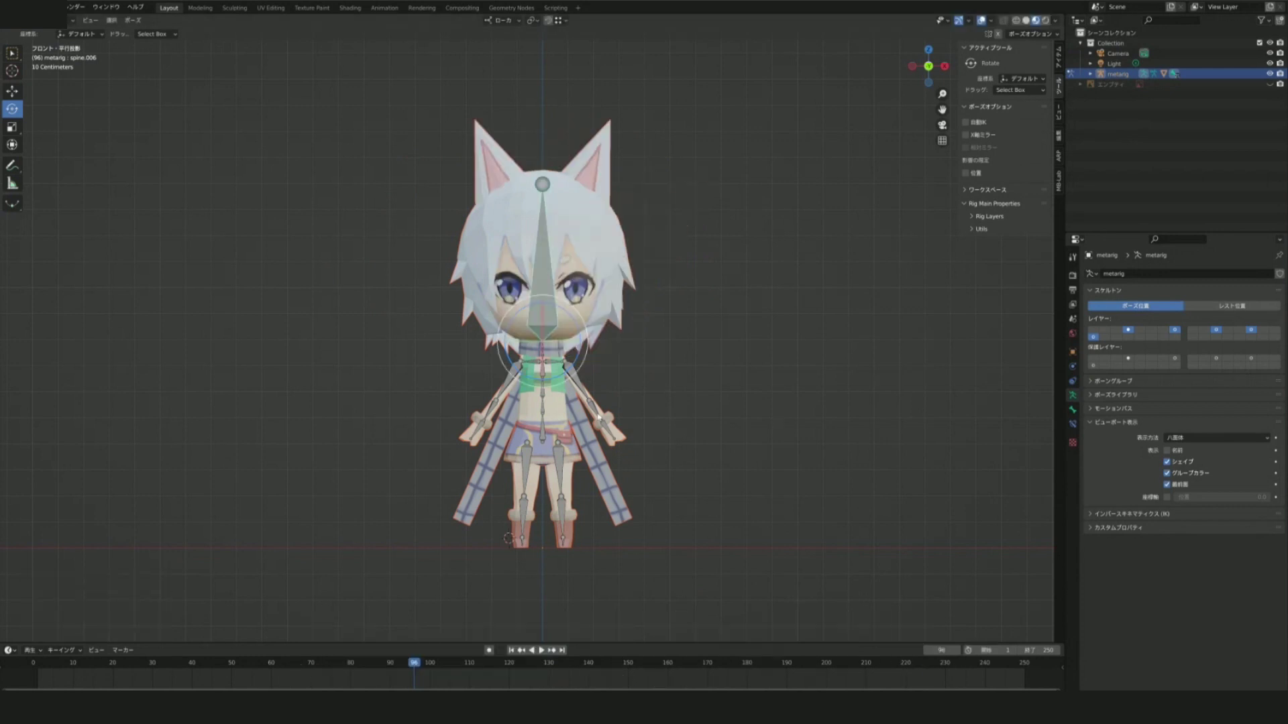
pyautogui.click(594, 405)
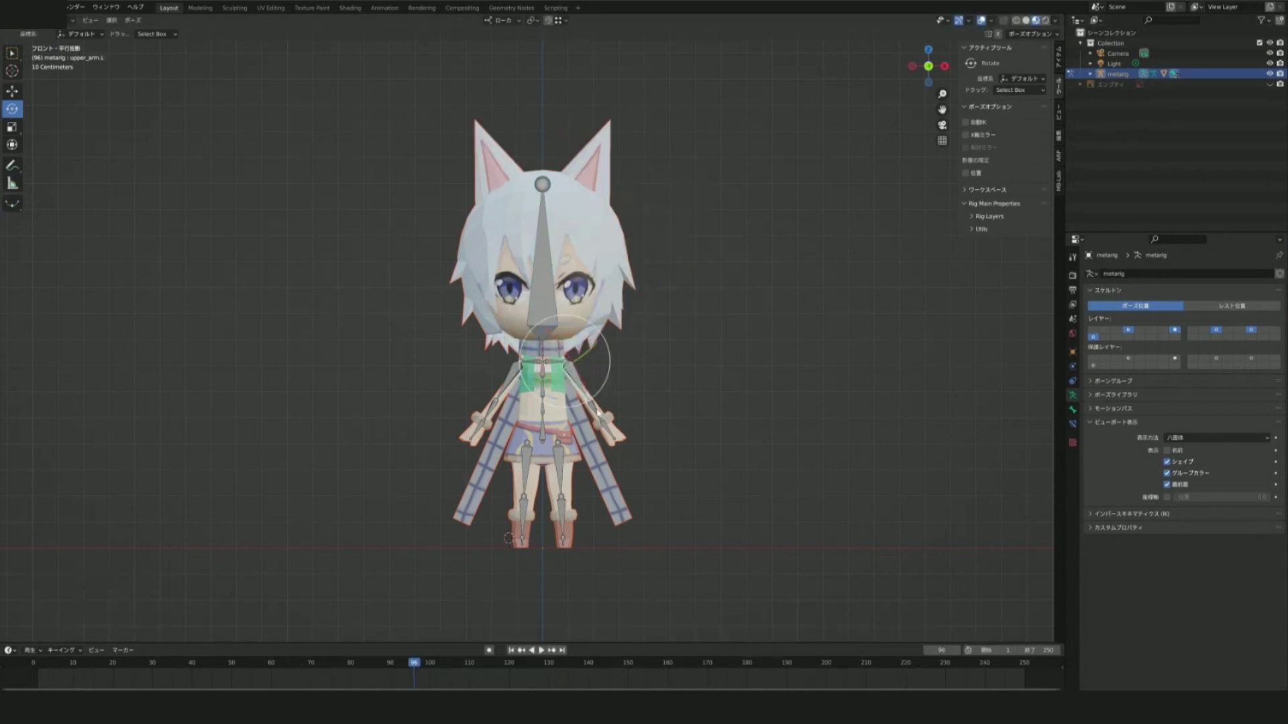
pyautogui.moveTo(629, 395)
pyautogui.mouseDown()
pyautogui.moveTo(634, 374)
pyautogui.moveTo(640, 424)
pyautogui.moveTo(659, 392)
pyautogui.mouseUp()
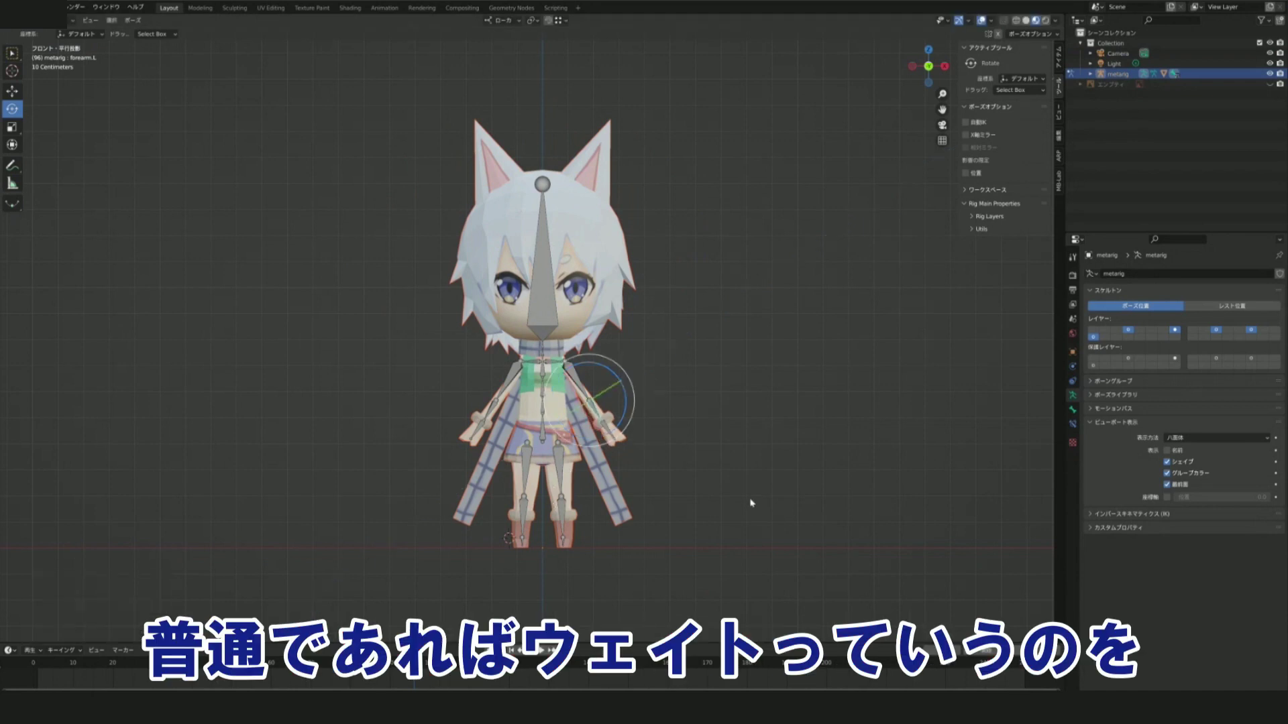
# - Swing thigh.L forward into a walking step to test the leg, then undo it
pyautogui.moveTo(751, 503); pyautogui.dragTo(512, 467, button='middle')
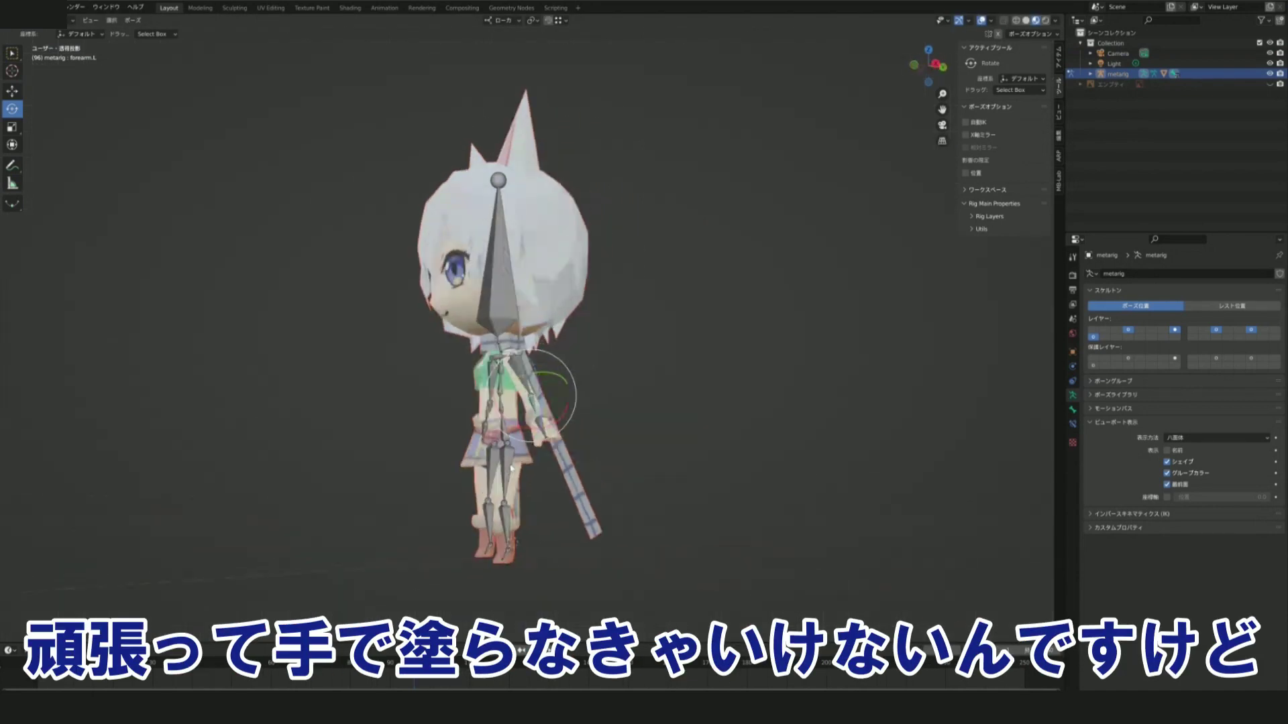
pyautogui.click(511, 468)
pyautogui.moveTo(500, 436)
pyautogui.mouseDown()
pyautogui.moveTo(420, 445)
pyautogui.moveTo(634, 513)
pyautogui.moveTo(446, 477)
pyautogui.mouseUp()
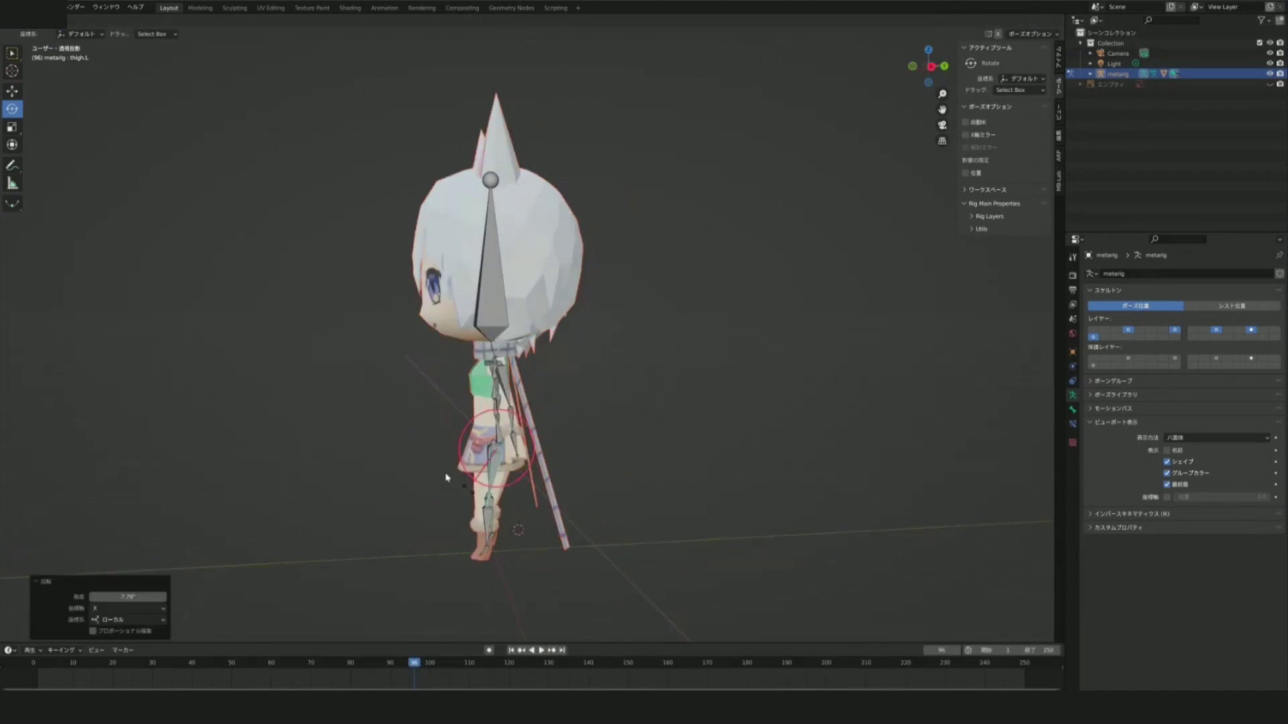
pyautogui.moveTo(469, 495); pyautogui.dragTo(605, 482)
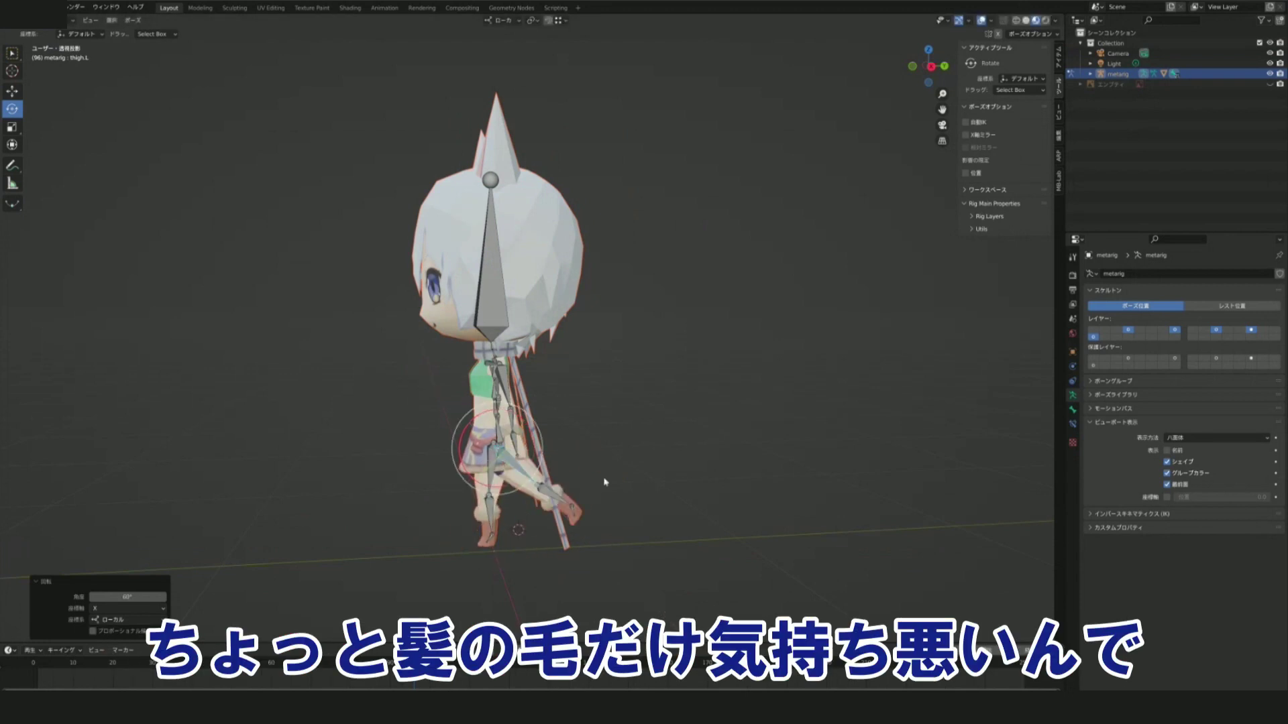
pyautogui.hotkey('ctrl', 'z')
# - Return to the front view and take the armature out of Pose Mode
pyautogui.press('KP_1')
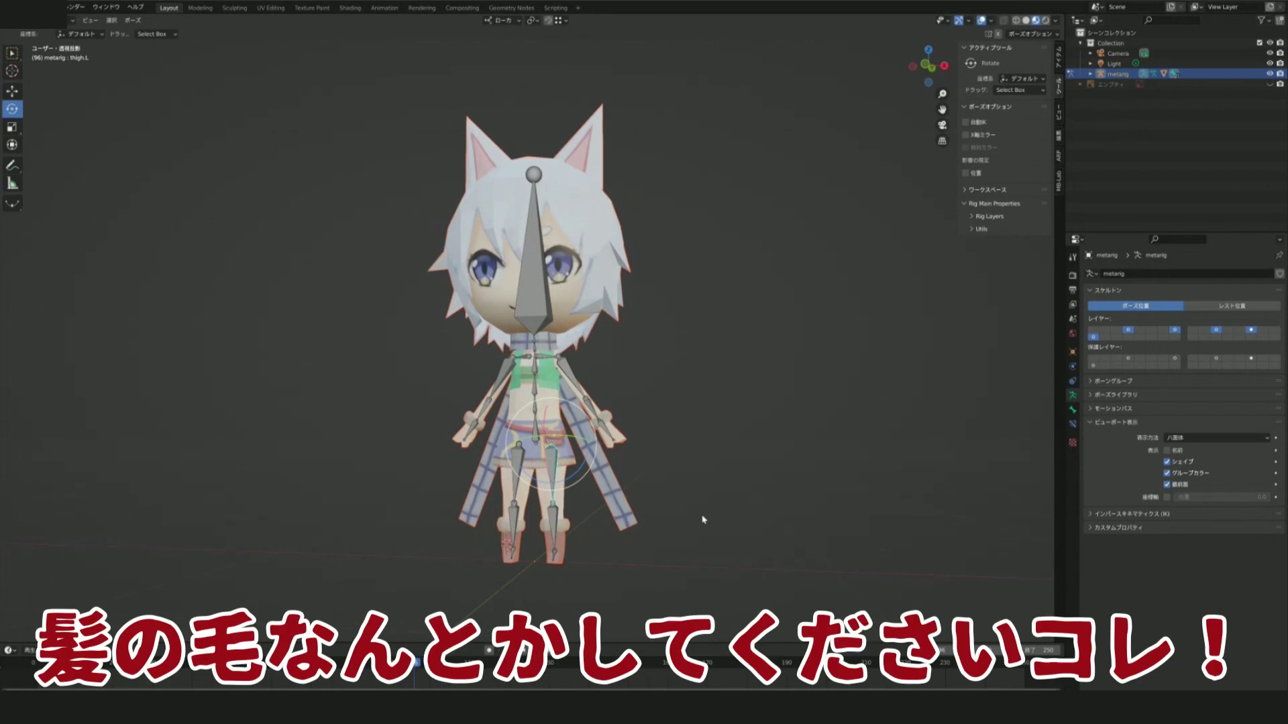
pyautogui.click(72, 20)
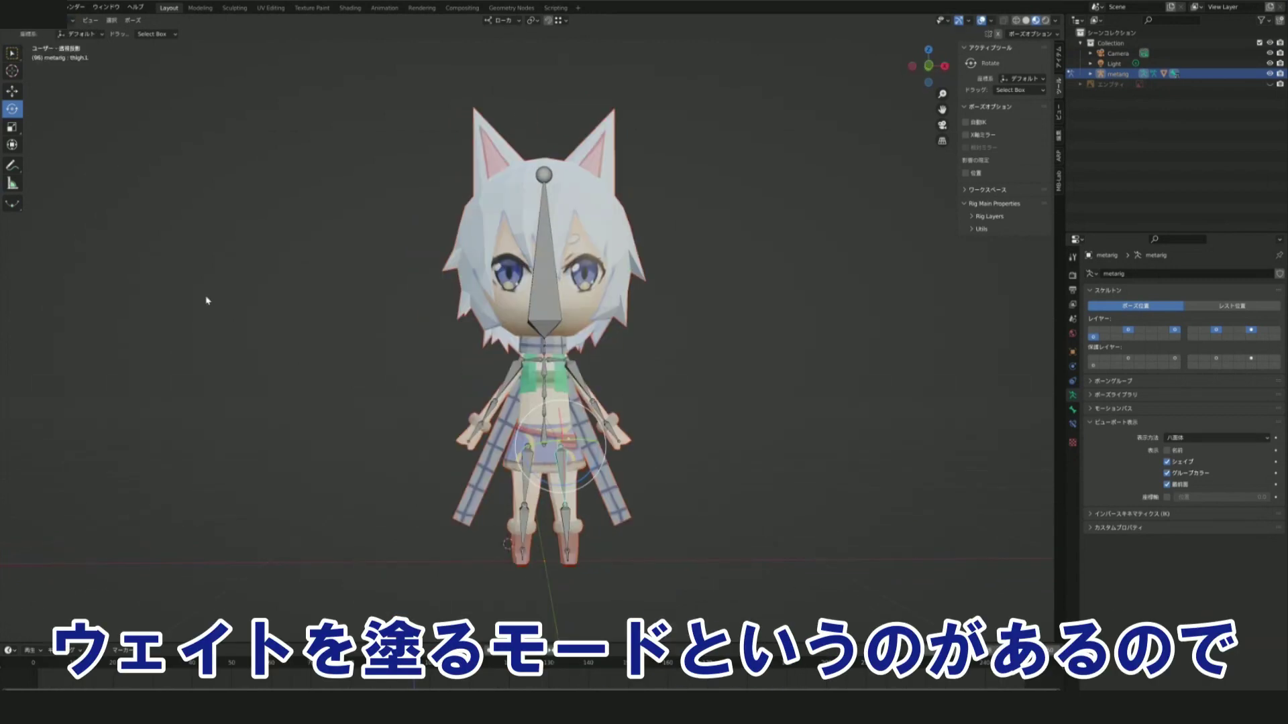
pyautogui.press('Tab')
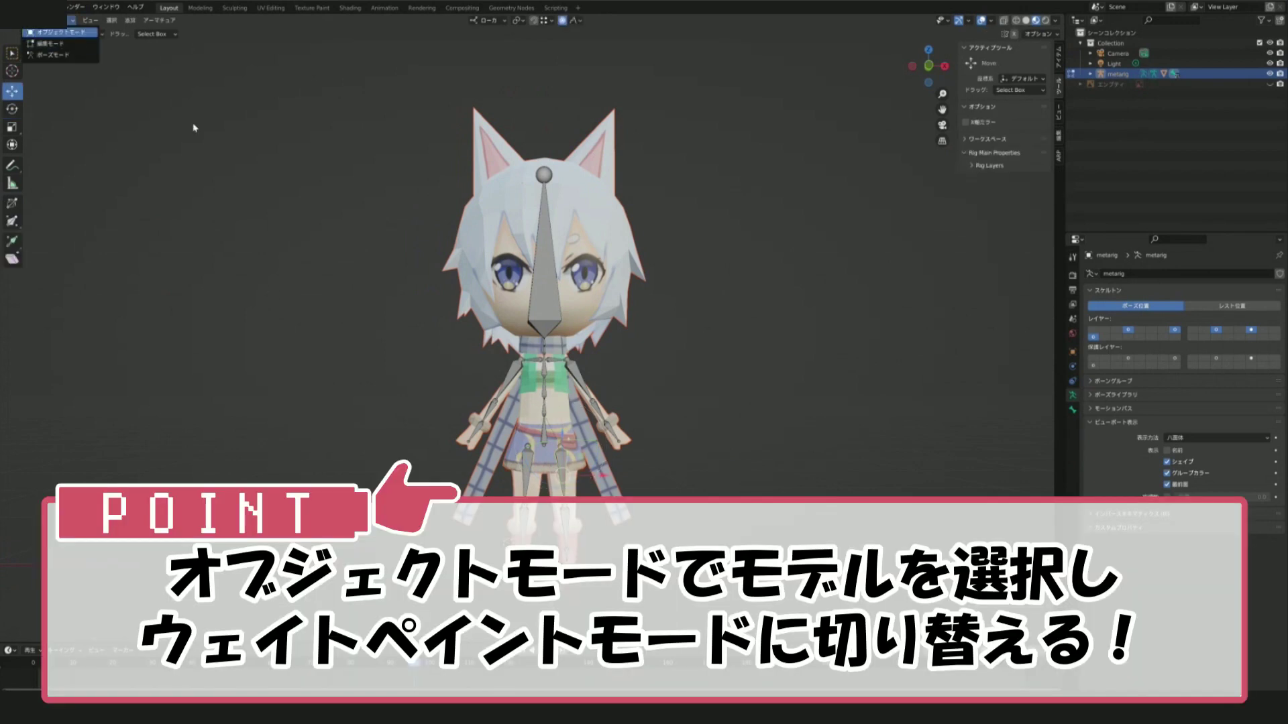
# - Go back to Object Mode and put the body mesh into Weight Paint mode
pyautogui.press('Tab')
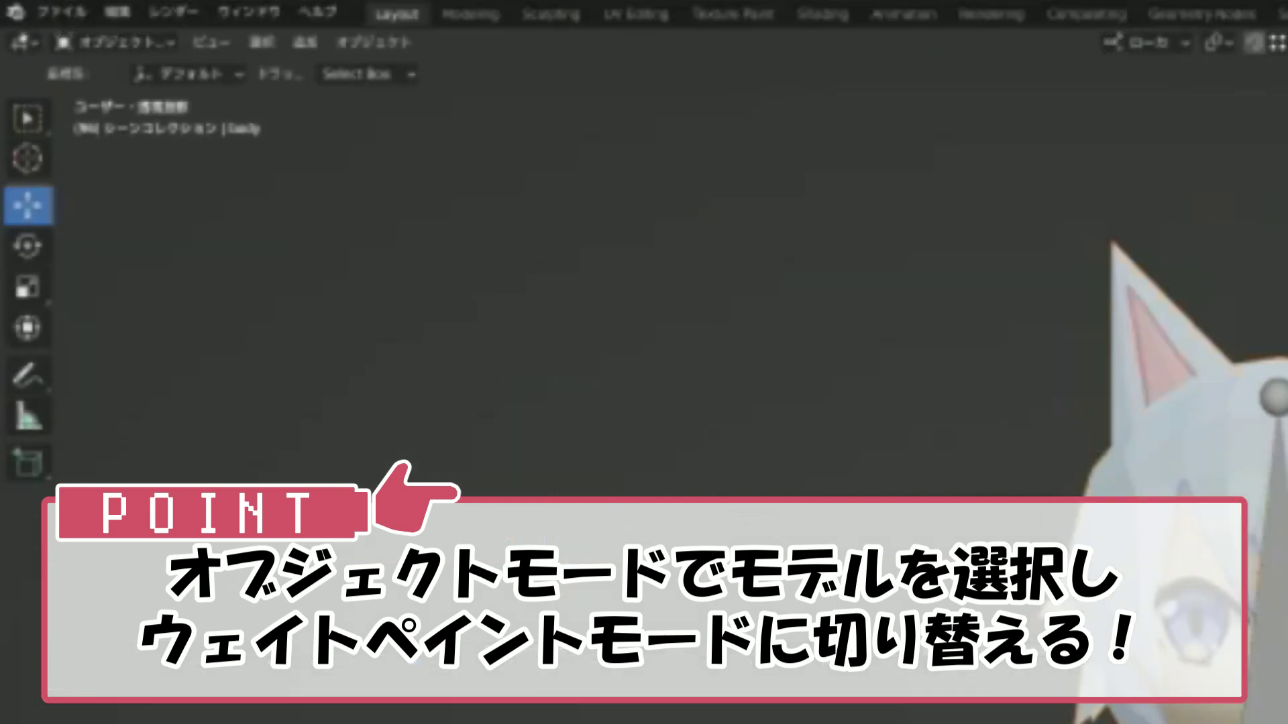
pyautogui.click(171, 44)
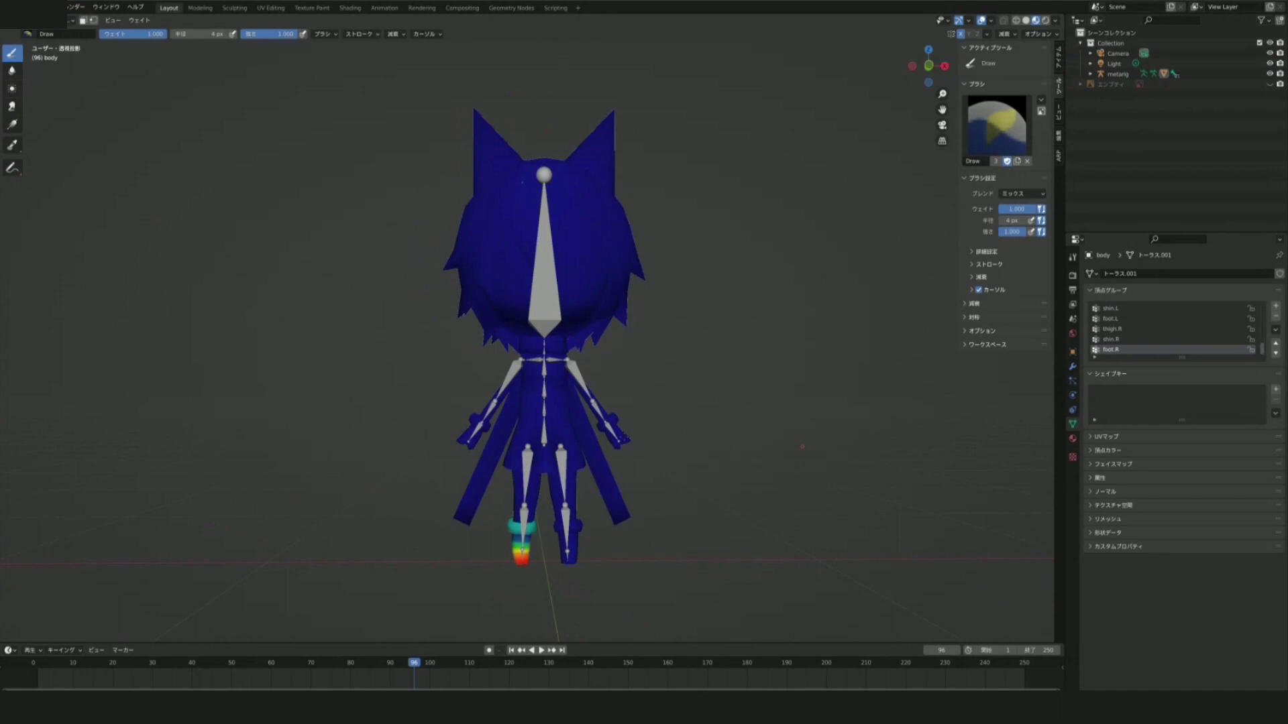
pyautogui.moveTo(671, 335); pyautogui.dragTo(698, 415, button='middle')
pyautogui.moveTo(704, 510)
pyautogui.mouseDown(button='middle')
pyautogui.moveTo(720, 473)
pyautogui.moveTo(776, 475)
pyautogui.moveTo(726, 469)
pyautogui.mouseUp(button='middle')
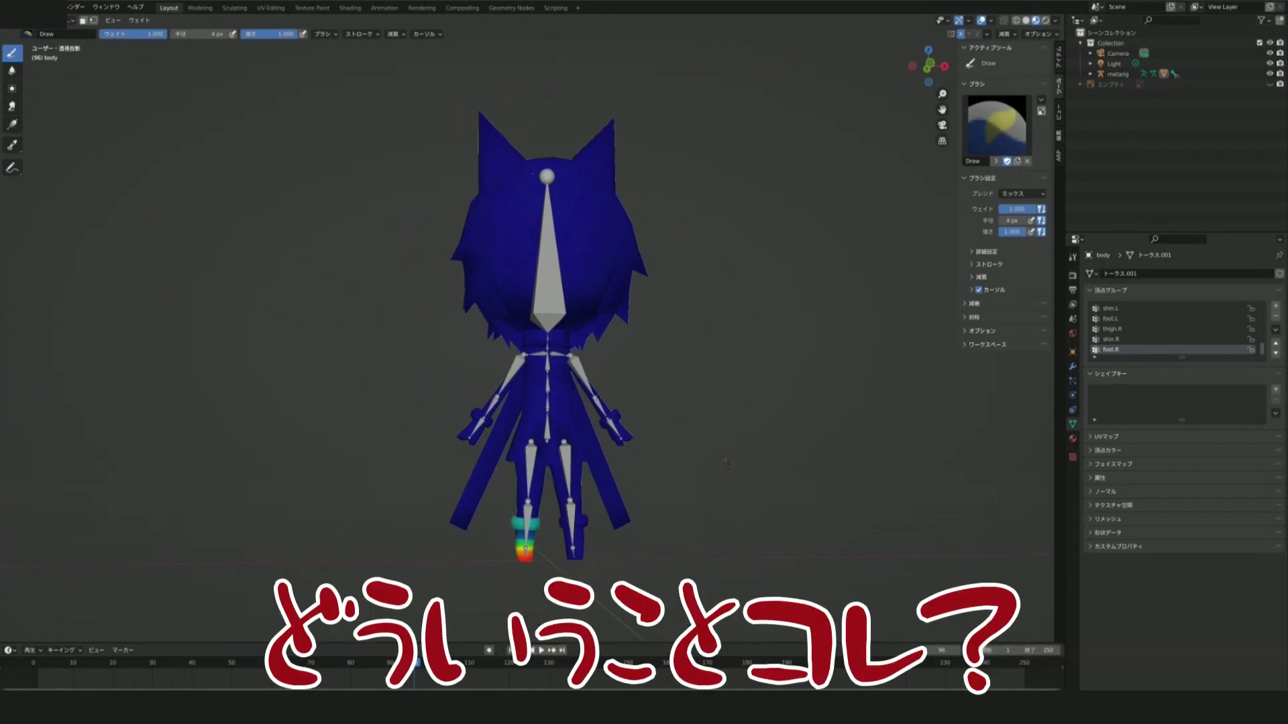
pyautogui.moveTo(615, 559)
pyautogui.mouseDown(button='middle')
pyautogui.moveTo(714, 515)
pyautogui.moveTo(602, 562)
pyautogui.moveTo(562, 544)
pyautogui.moveTo(591, 544)
pyautogui.mouseUp(button='middle')
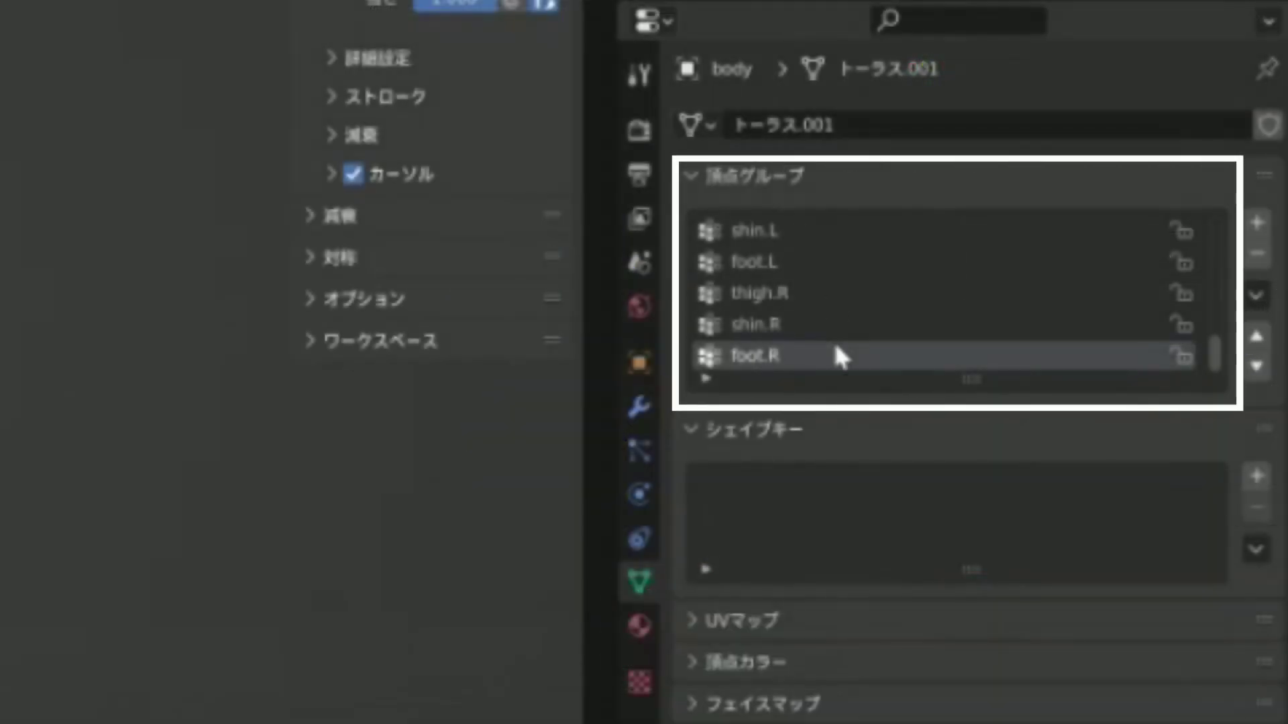
# - Scroll the Vertex Groups list to the spine.006 group to show the head weights
pyautogui.scroll(1, 838, 354)
pyautogui.scroll(2, 839, 353)
pyautogui.scroll(8, 838, 353)
pyautogui.scroll(5, 838, 351)
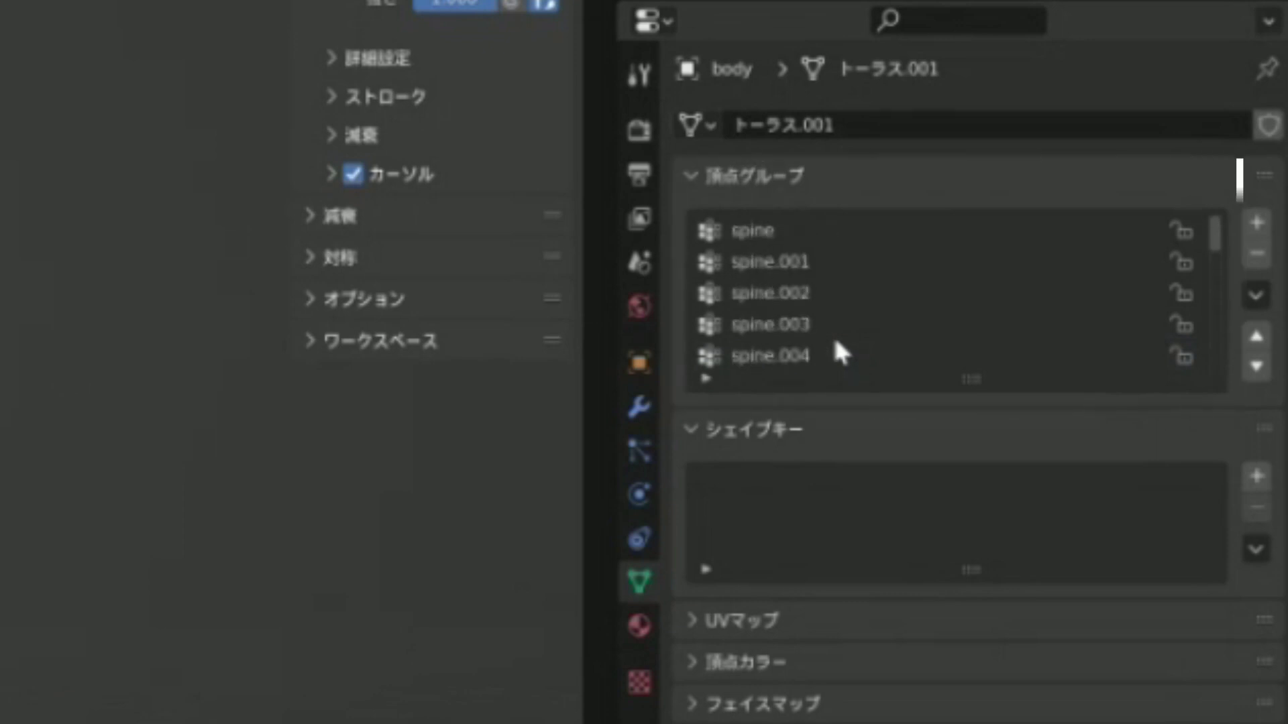
pyautogui.scroll(-5, 839, 352)
pyautogui.scroll(-10, 839, 352)
pyautogui.scroll(11, 840, 352)
pyautogui.scroll(4, 838, 348)
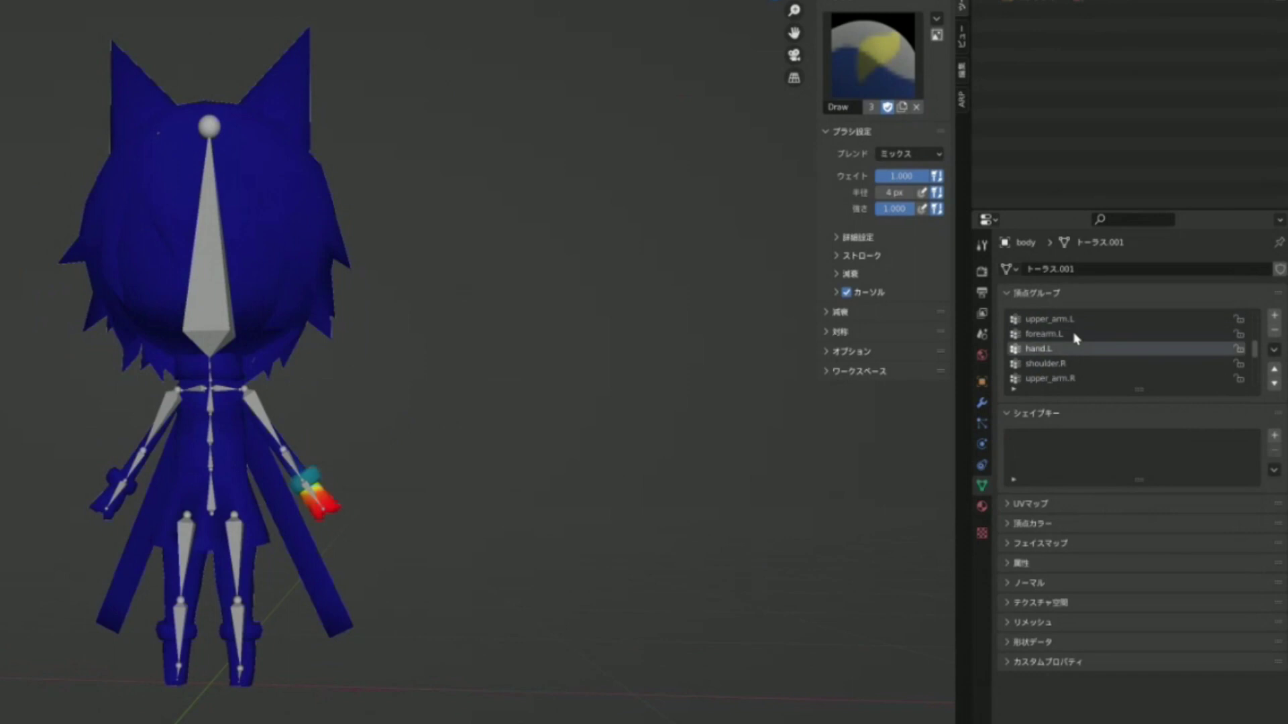
pyautogui.keyDown('ctrl'); pyautogui.scroll(1, 1077, 339); pyautogui.keyUp('ctrl')
pyautogui.keyDown('ctrl'); pyautogui.scroll(1, 1076, 339); pyautogui.keyUp('ctrl')
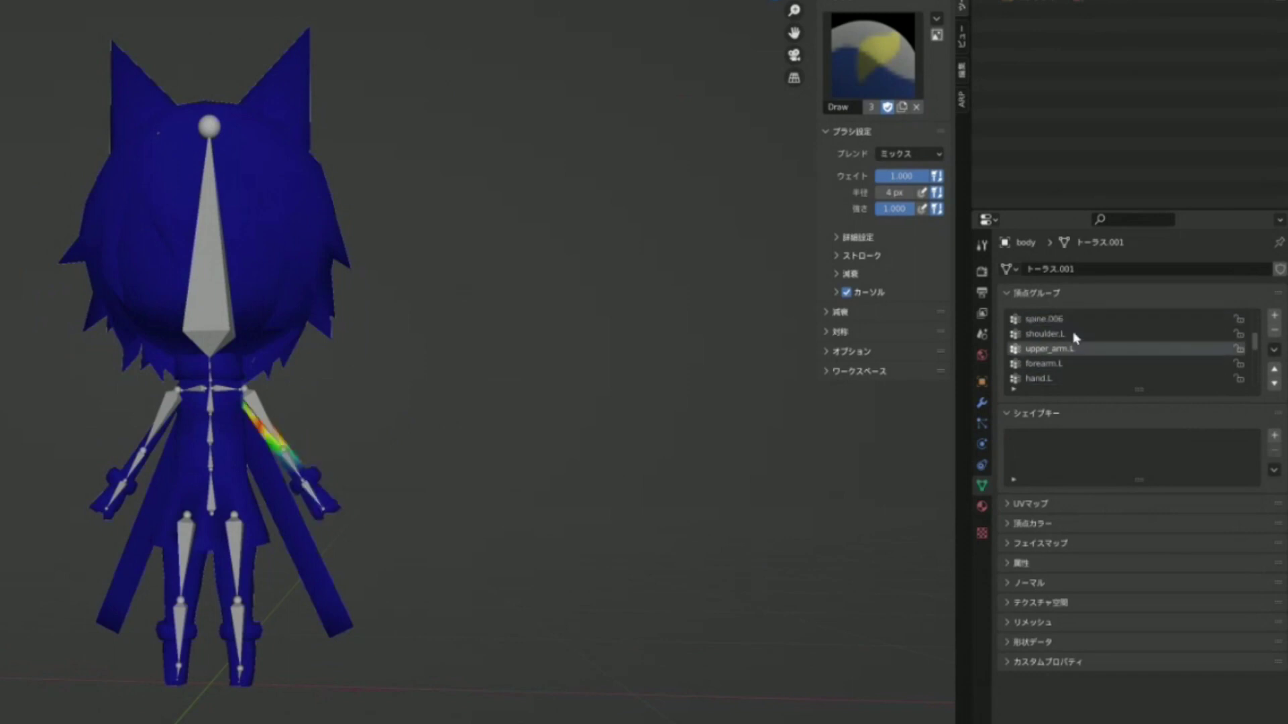
pyautogui.keyDown('ctrl'); pyautogui.scroll(1, 1075, 332); pyautogui.keyUp('ctrl')
pyautogui.keyDown('ctrl'); pyautogui.scroll(1, 1075, 328); pyautogui.keyUp('ctrl')
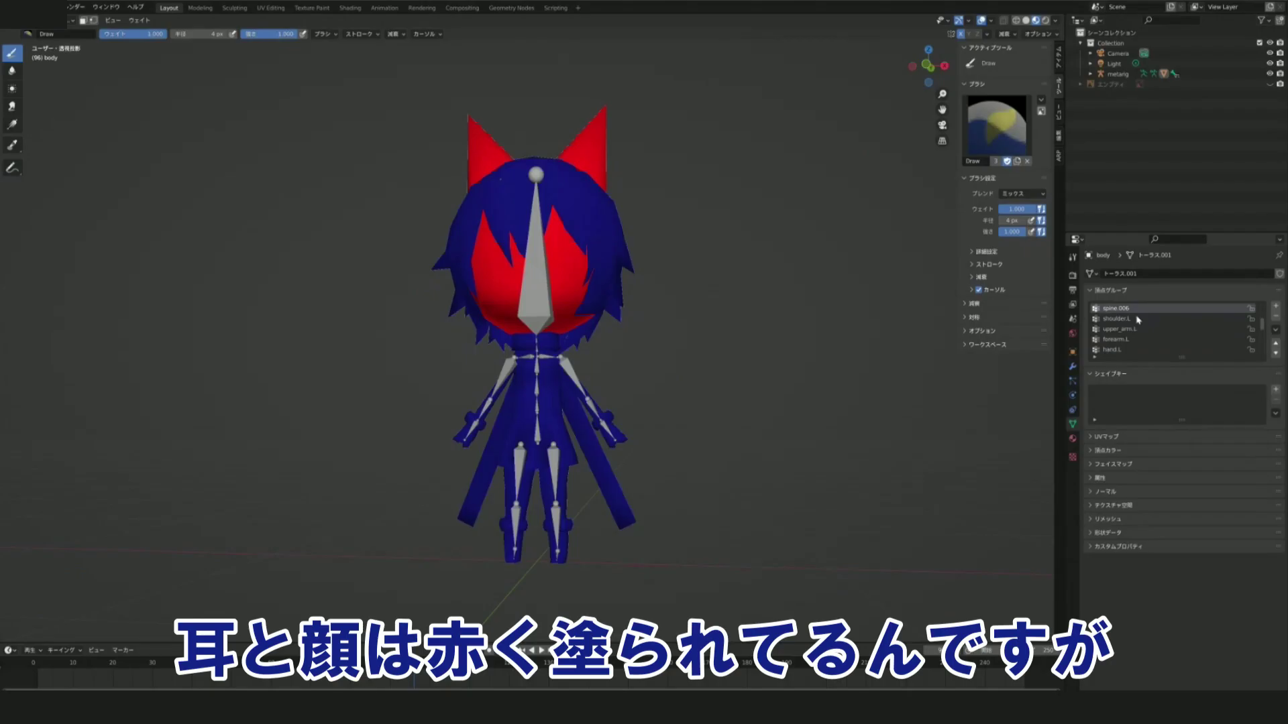
pyautogui.scroll(1, 1127, 335)
pyautogui.scroll(1, 1117, 346)
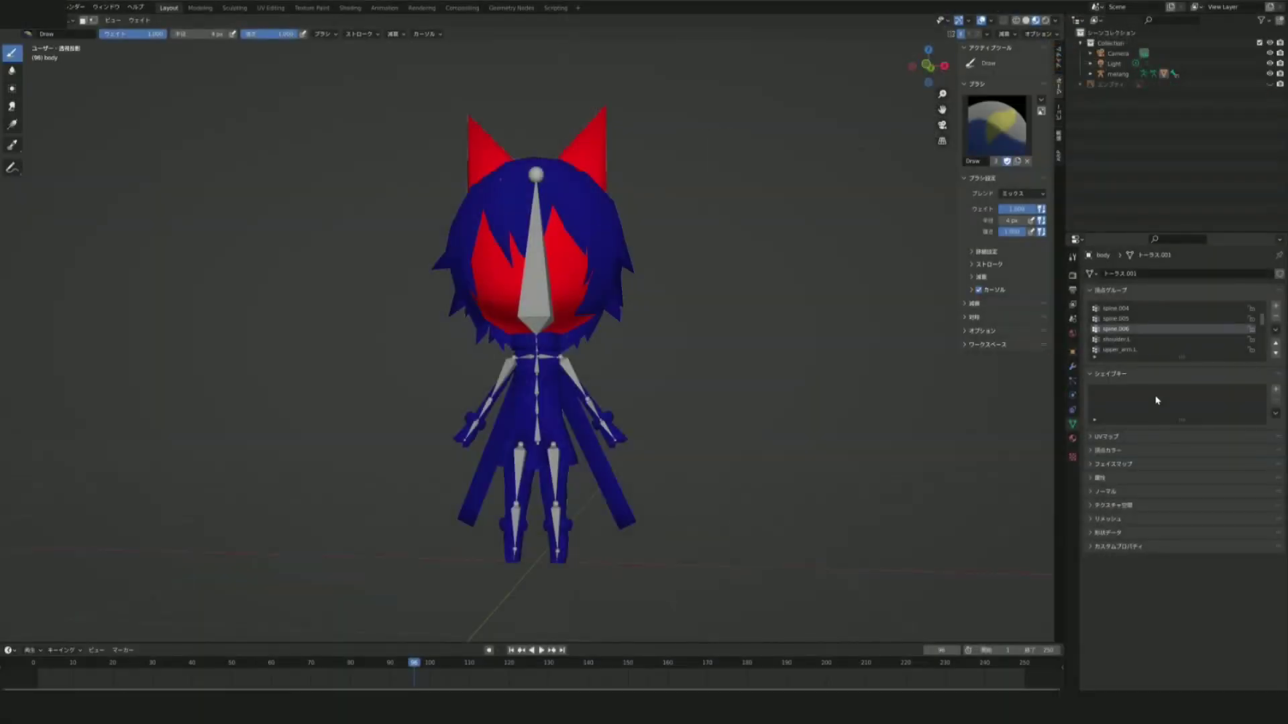
# - Paint the right and upper head to full weight, resizing the brush to about 125 px
pyautogui.moveTo(593, 198); pyautogui.dragTo(587, 252)
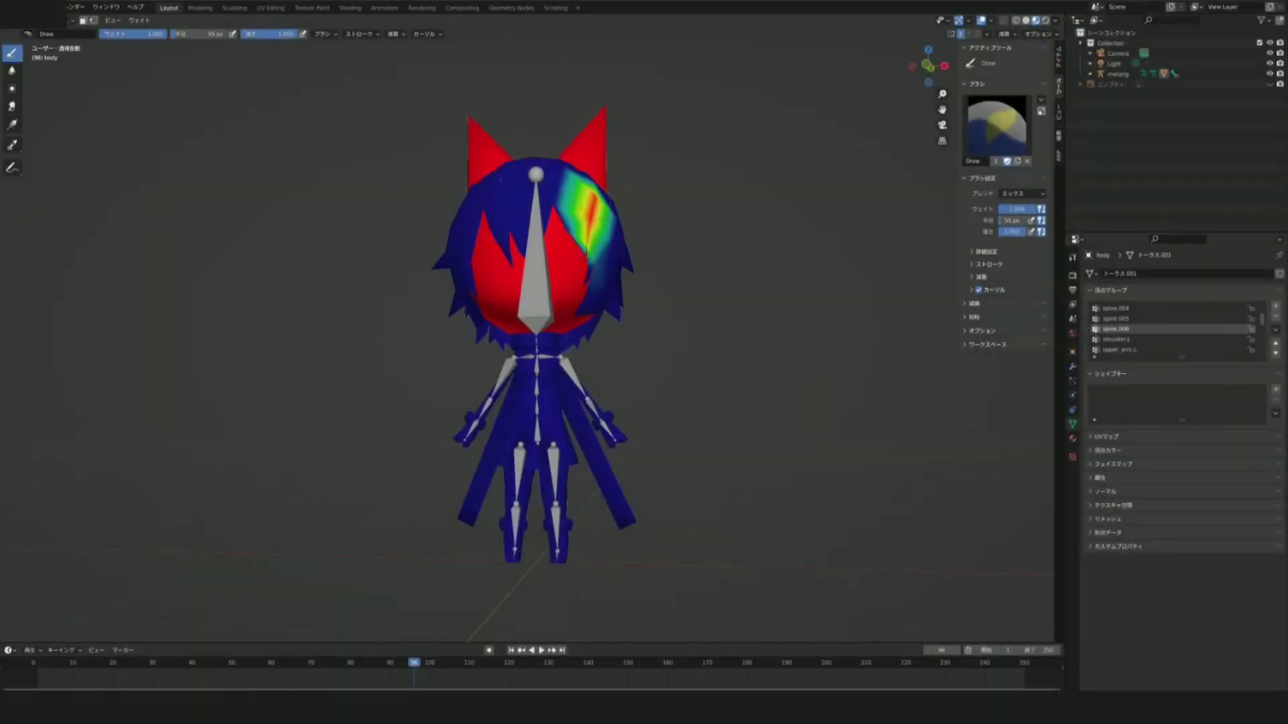
pyautogui.moveTo(581, 238); pyautogui.dragTo(571, 236)
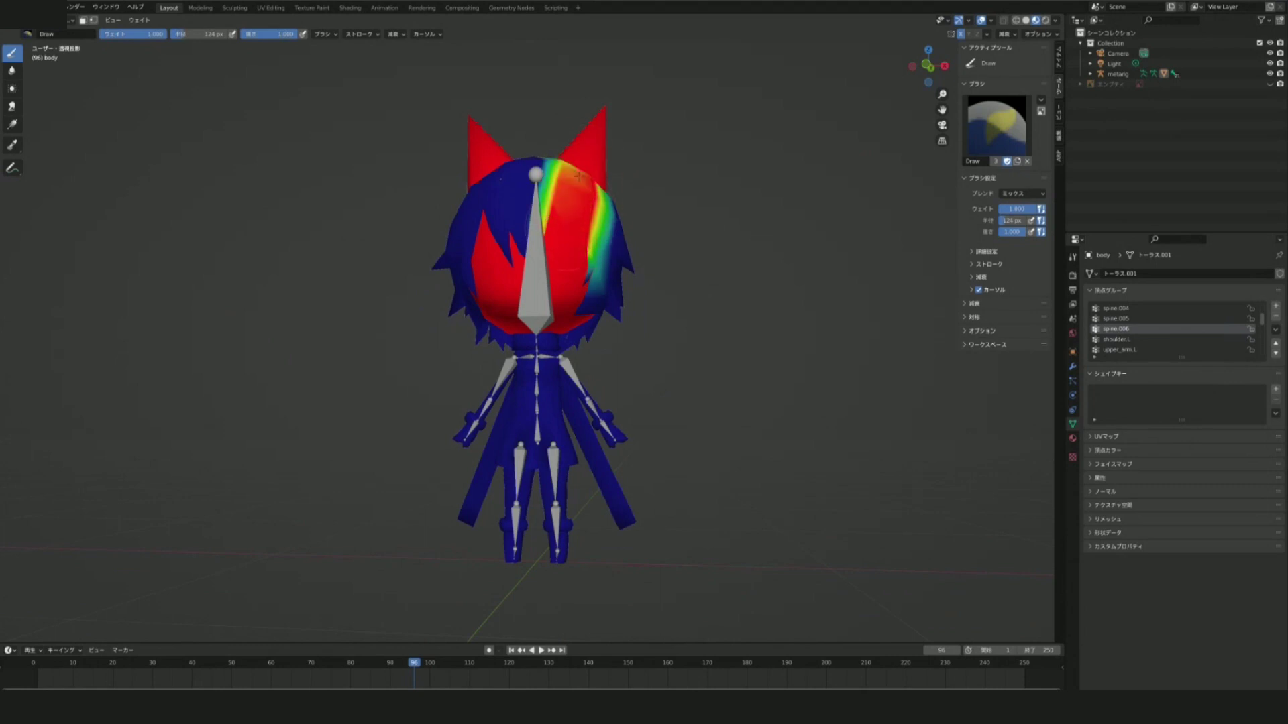
pyautogui.press('f')
pyautogui.moveTo(550, 188)
pyautogui.mouseDown()
pyautogui.moveTo(519, 222)
pyautogui.moveTo(510, 201)
pyautogui.mouseUp()
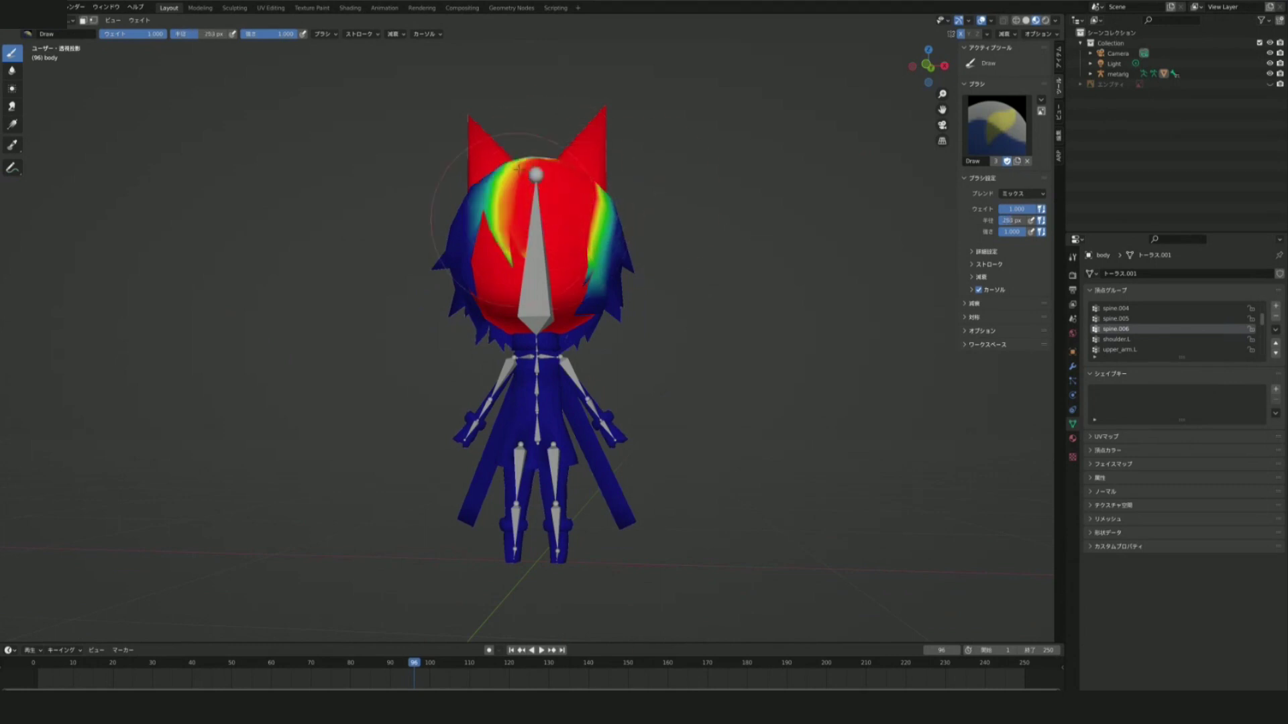
pyautogui.press('f')
pyautogui.moveTo(604, 254)
pyautogui.mouseDown()
pyautogui.moveTo(599, 307)
pyautogui.moveTo(615, 225)
pyautogui.mouseUp()
pyautogui.press('f')
pyautogui.press('f')
pyautogui.moveTo(456, 242); pyautogui.dragTo(449, 303)
pyautogui.moveTo(449, 303); pyautogui.dragTo(470, 282, button='middle')
pyautogui.press('f')
# - Paint the remaining head and hair patches red with a 57 px brush, undoing the neck stroke
pyautogui.moveTo(470, 221)
pyautogui.mouseDown()
pyautogui.moveTo(568, 185)
pyautogui.moveTo(588, 219)
pyautogui.moveTo(469, 255)
pyautogui.moveTo(470, 302)
pyautogui.mouseUp()
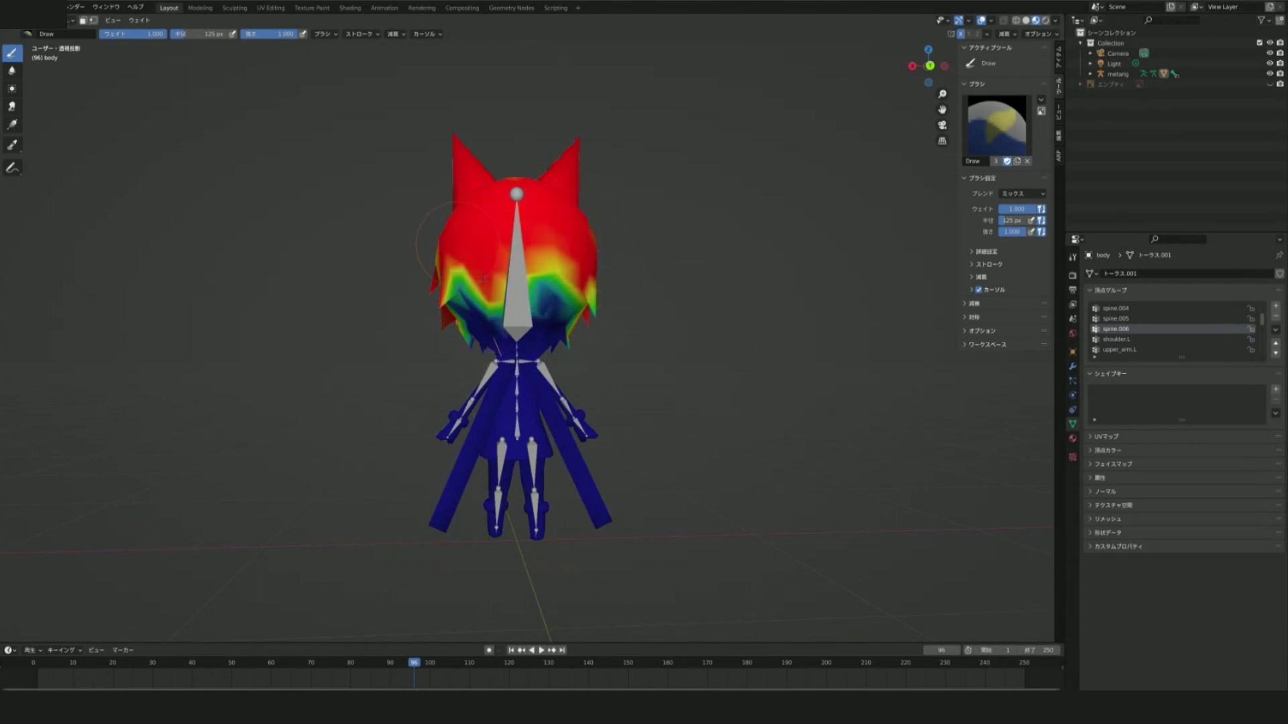
pyautogui.moveTo(543, 258); pyautogui.dragTo(537, 287)
pyautogui.press('f')
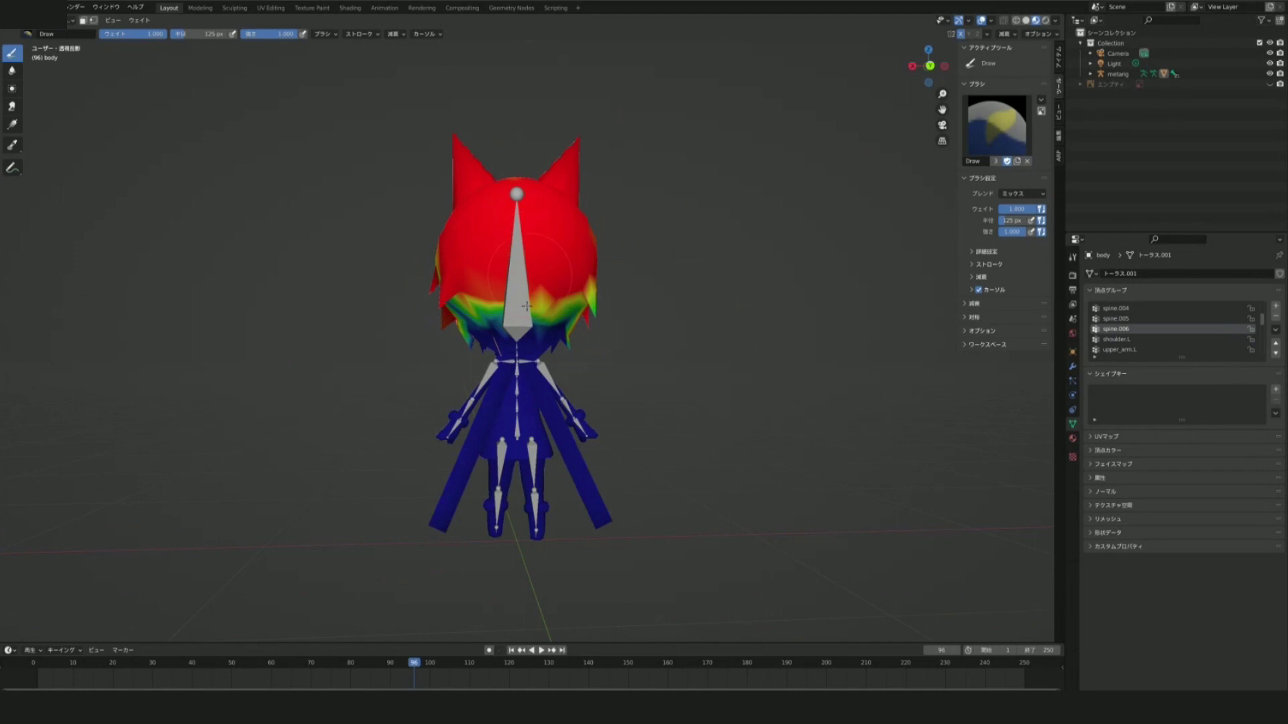
pyautogui.moveTo(560, 305); pyautogui.dragTo(703, 312, button='middle')
pyautogui.moveTo(592, 222); pyautogui.dragTo(607, 274)
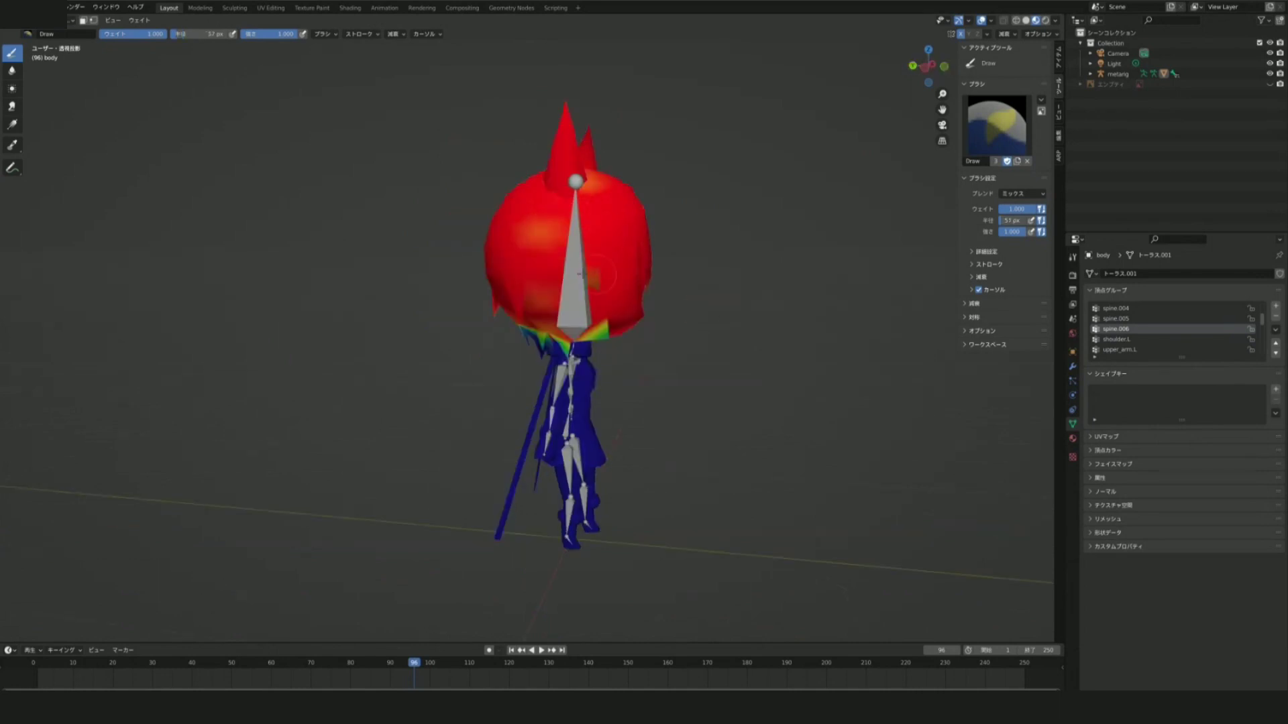
pyautogui.click(594, 278)
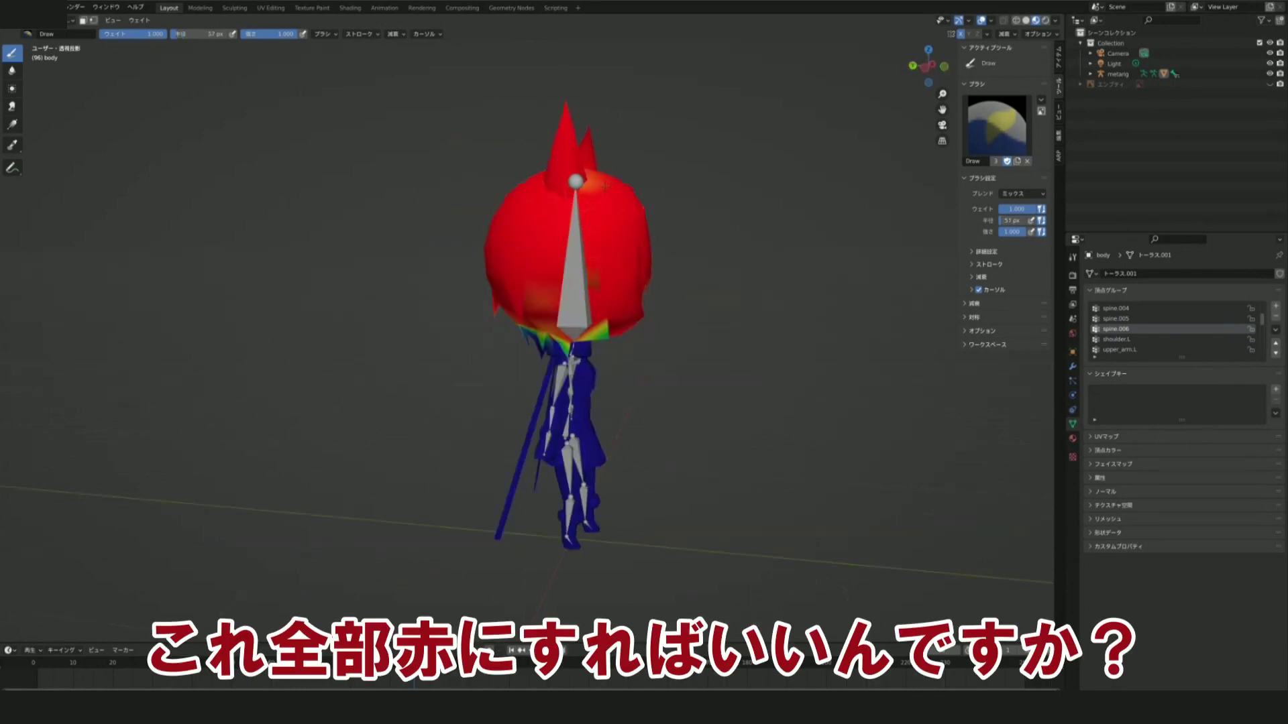
pyautogui.moveTo(611, 315); pyautogui.dragTo(553, 352)
pyautogui.hotkey('ctrl', 'z')
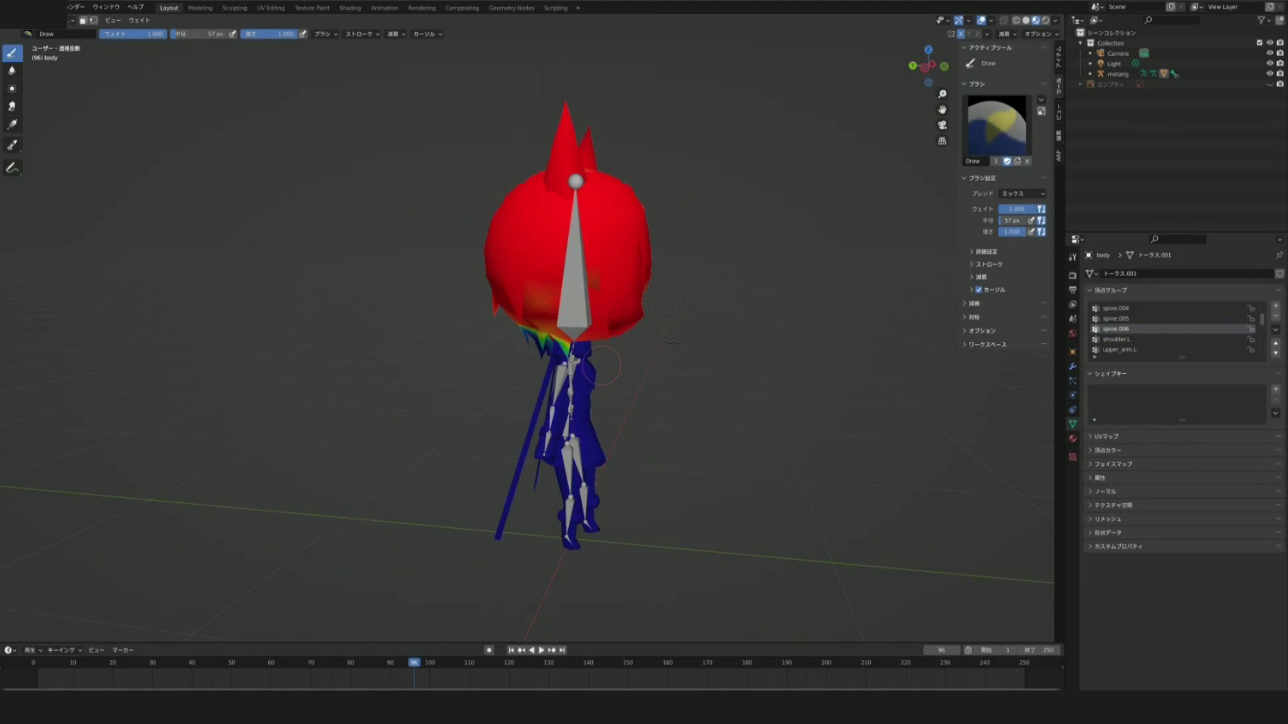
pyautogui.moveTo(680, 284); pyautogui.dragTo(723, 311, button='middle')
pyautogui.moveTo(586, 322); pyautogui.dragTo(596, 308)
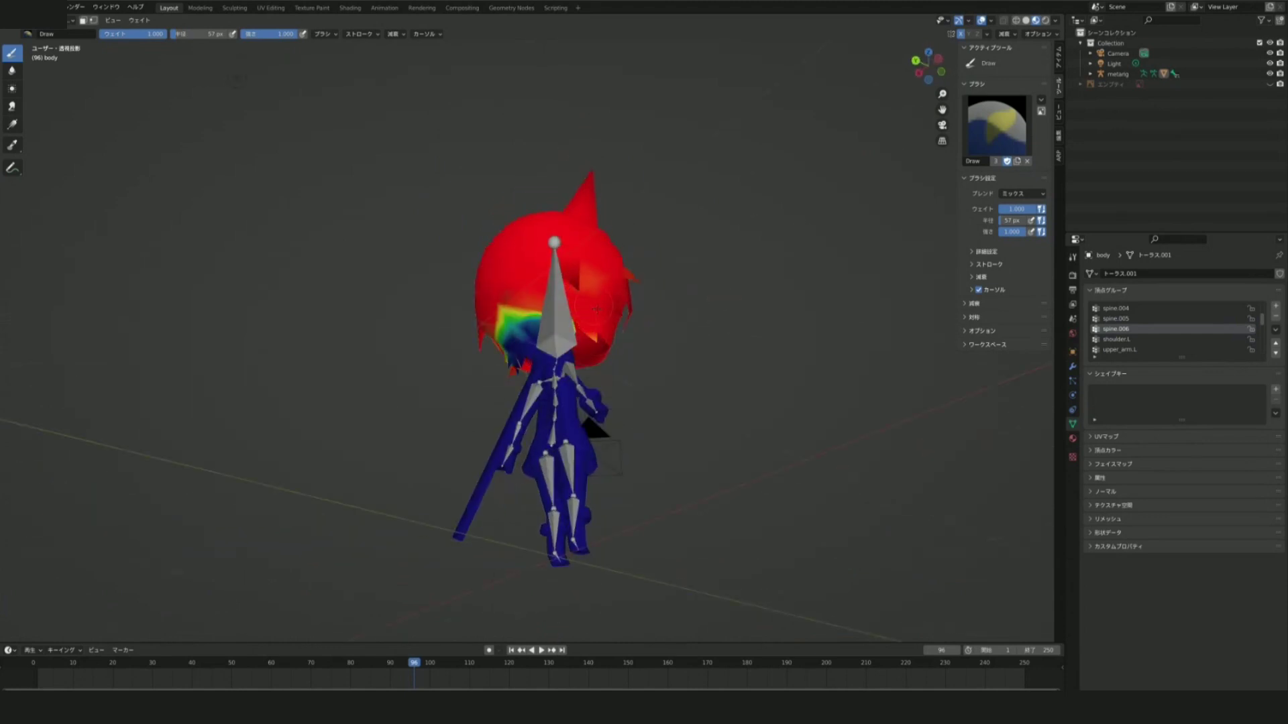
pyautogui.moveTo(450, 236); pyautogui.dragTo(625, 292, button='middle')
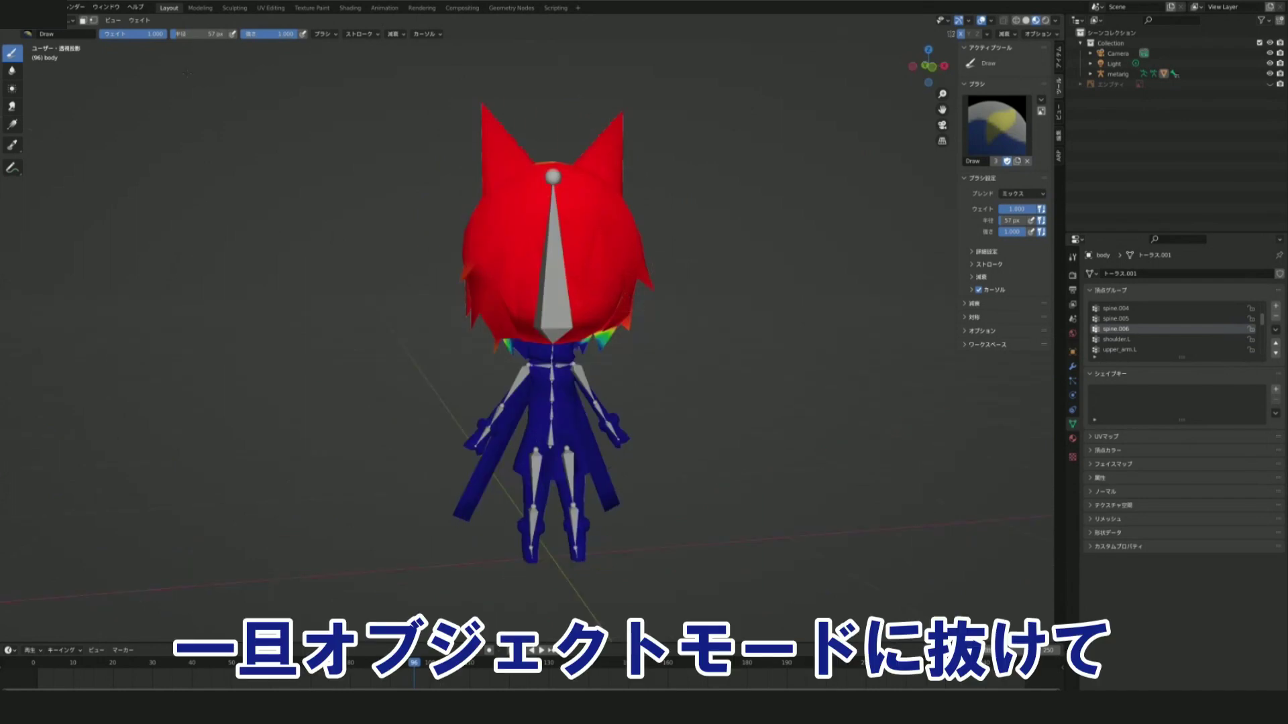
# - Switch to Object Mode, then select the metarig's spine.006 bone in Pose Mode
pyautogui.click(74, 21)
pyautogui.click(77, 33)
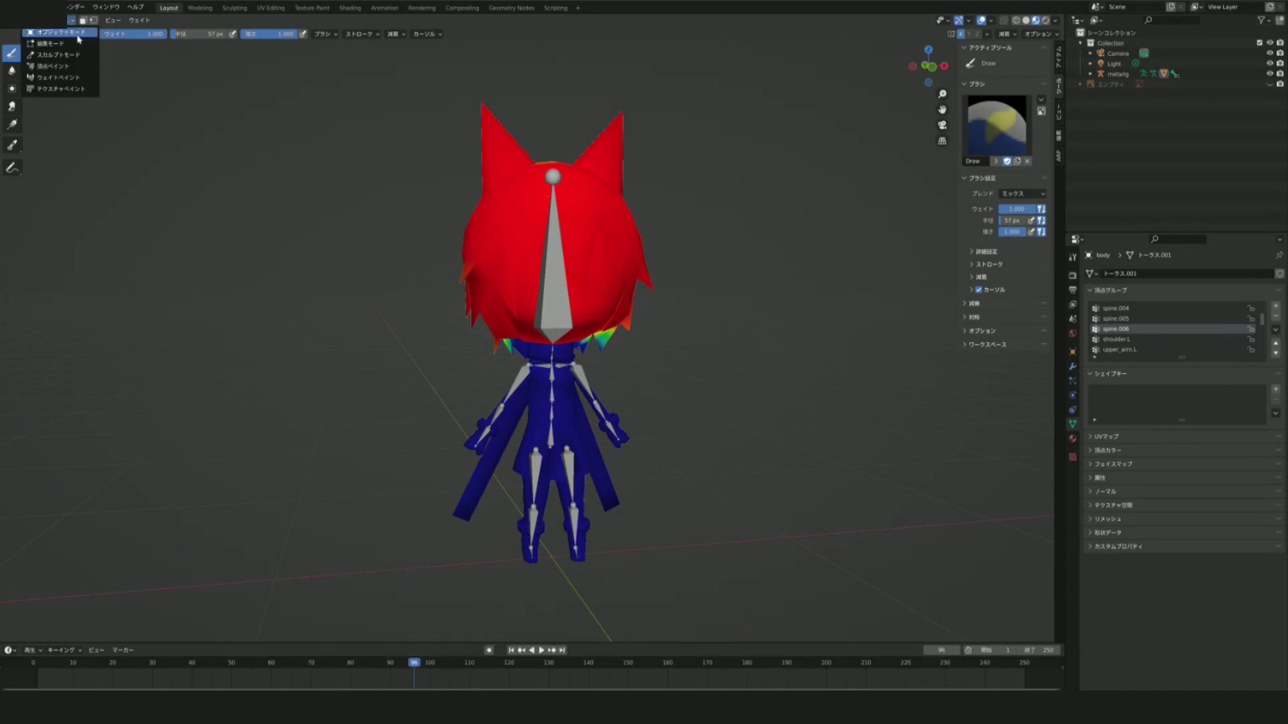
pyautogui.click(562, 274)
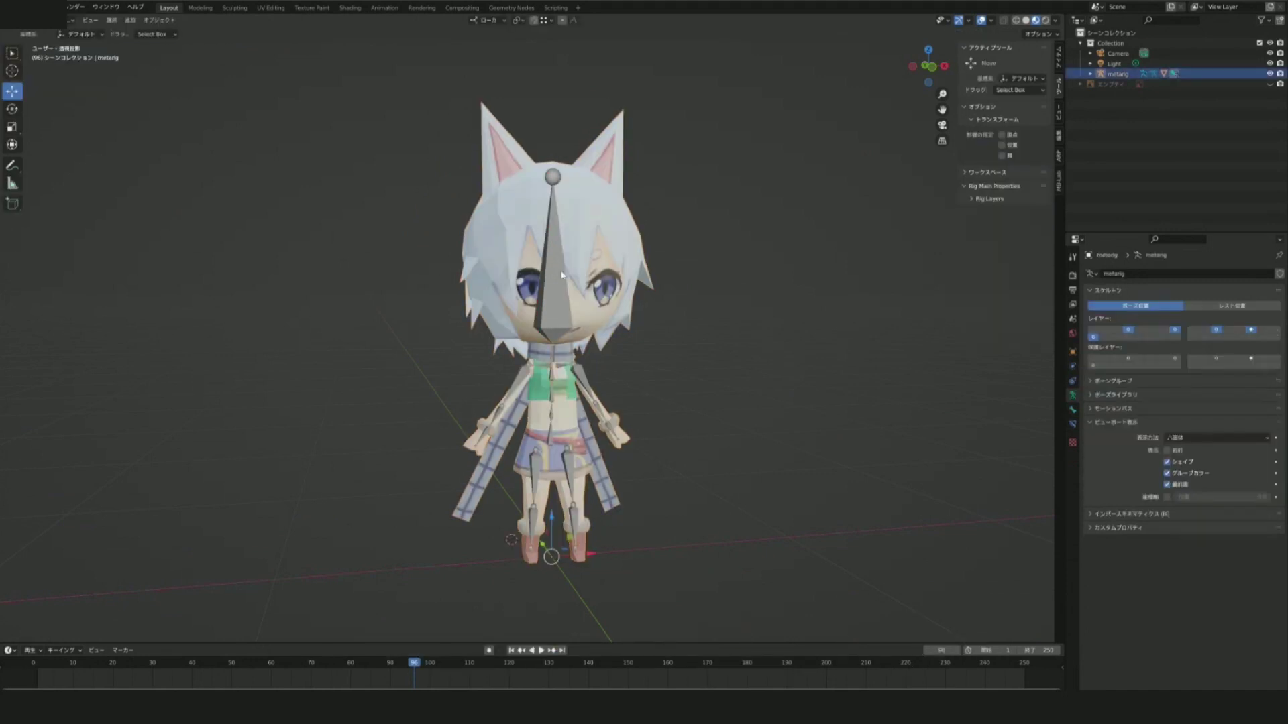
pyautogui.click(72, 21)
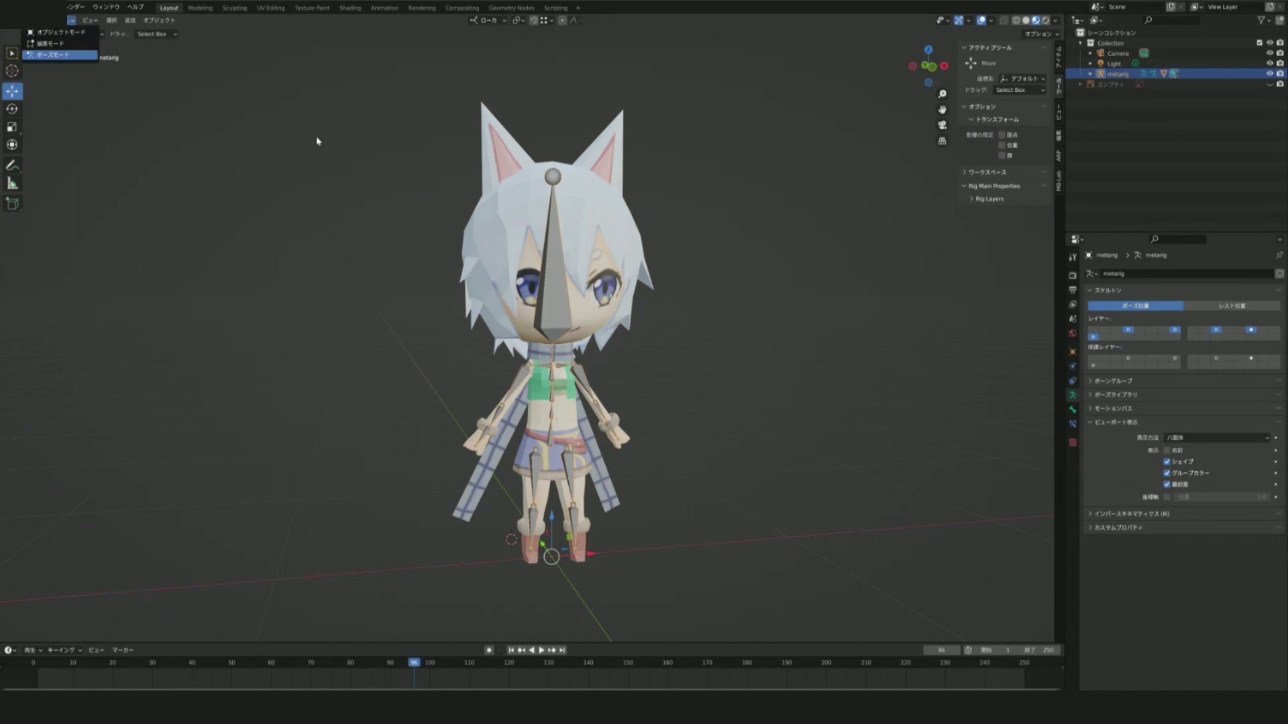
pyautogui.click(54, 62)
pyautogui.click(556, 315)
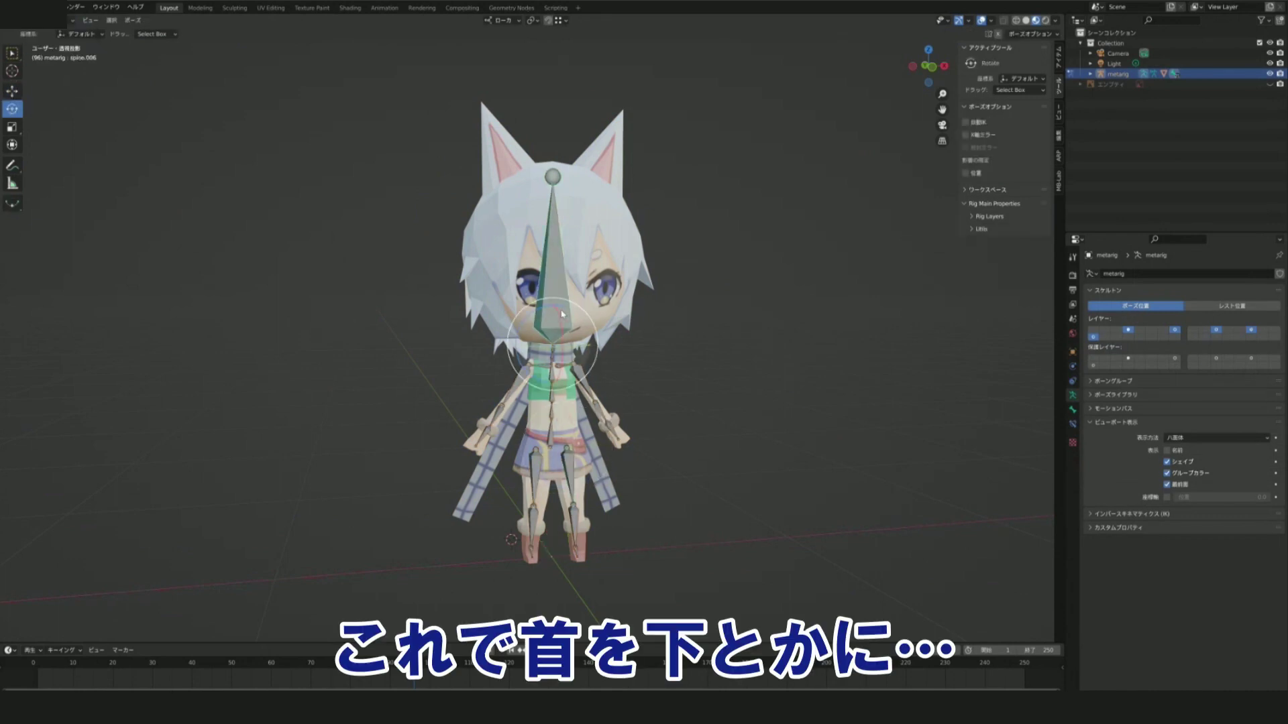
# - Tilt spine.006 forward and back from the side to confirm the hair follows, then return to Object Mode
pyautogui.moveTo(562, 314); pyautogui.dragTo(556, 345)
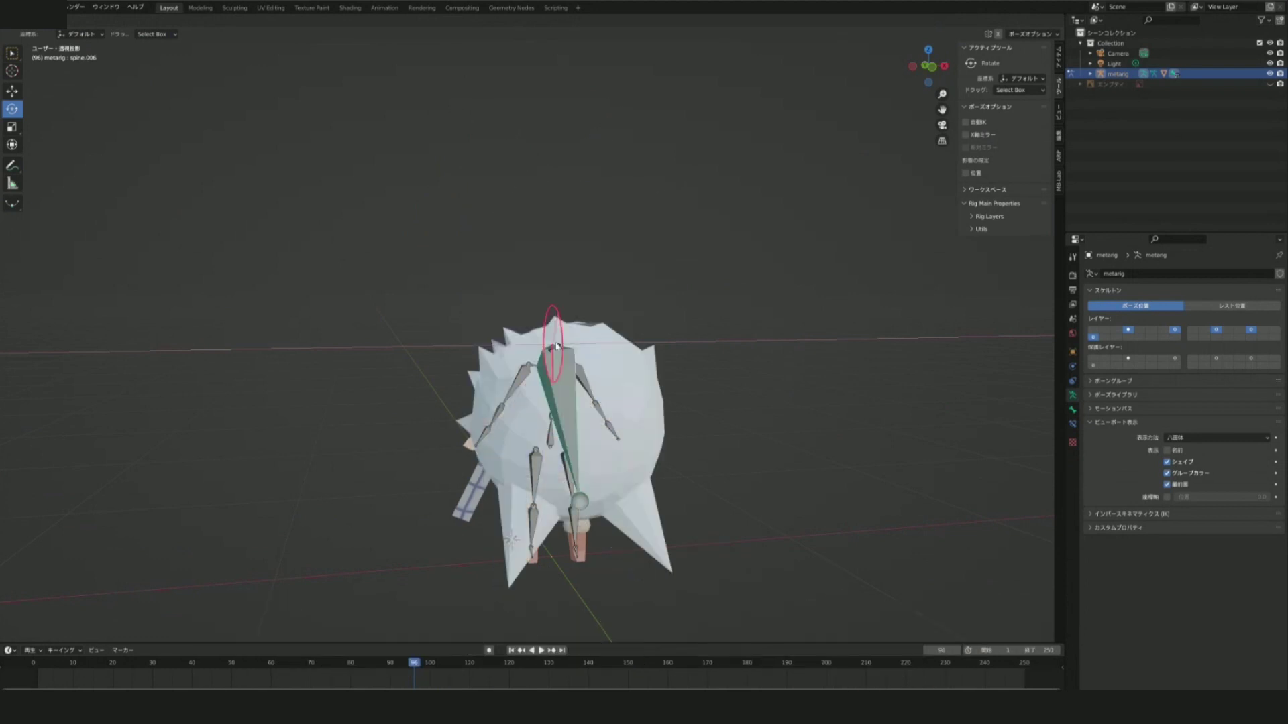
pyautogui.moveTo(556, 345); pyautogui.dragTo(556, 346)
pyautogui.moveTo(556, 345); pyautogui.dragTo(480, 338, button='middle')
pyautogui.moveTo(480, 337); pyautogui.dragTo(617, 394)
pyautogui.moveTo(618, 394)
pyautogui.mouseDown(button='middle')
pyautogui.moveTo(531, 403)
pyautogui.moveTo(584, 356)
pyautogui.mouseUp(button='middle')
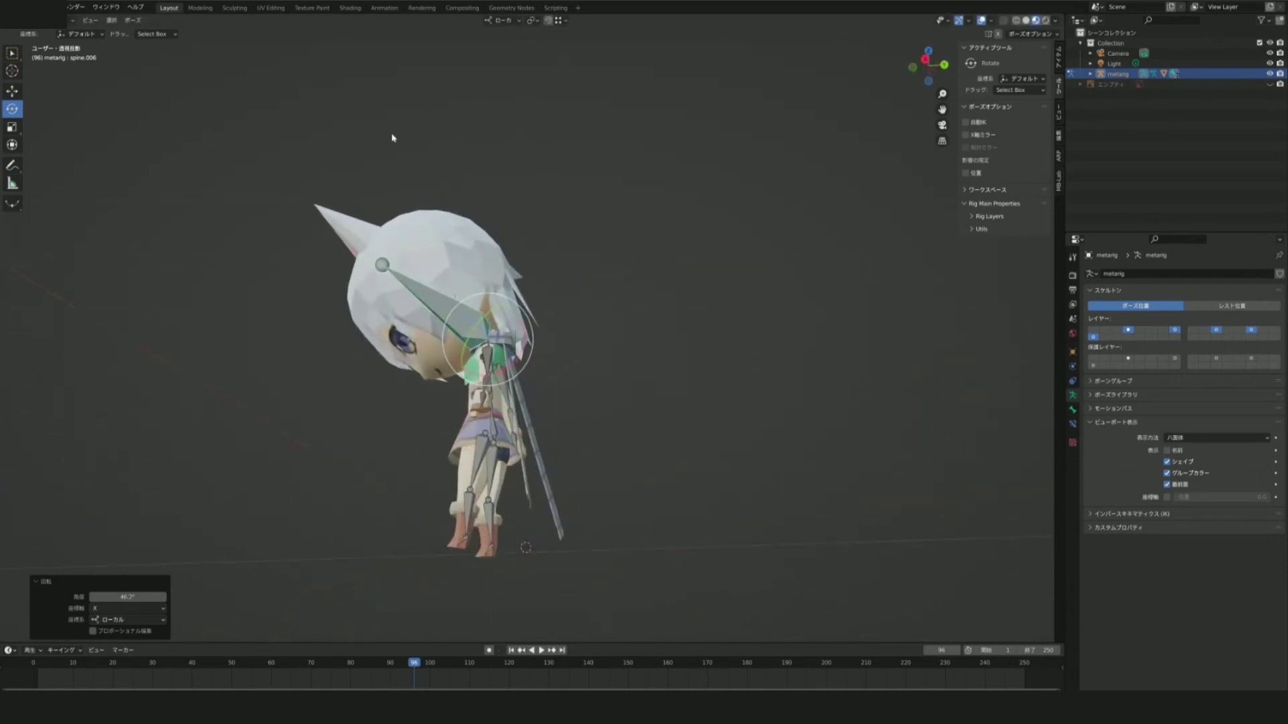
pyautogui.click(73, 20)
pyautogui.click(445, 315)
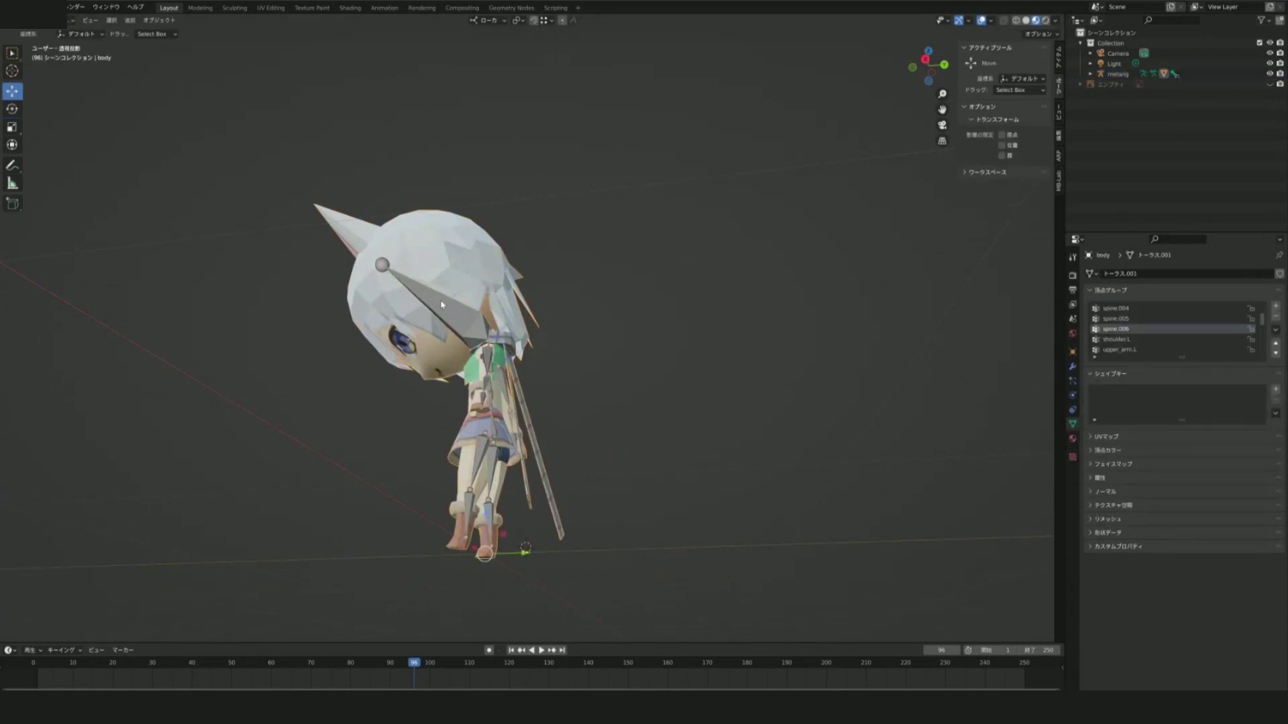
# - Put the body into Weight Paint and paint the head's right edge and green-yellow bands red
pyautogui.click(72, 21)
pyautogui.click(60, 80)
pyautogui.moveTo(407, 333); pyautogui.dragTo(448, 337, button='middle')
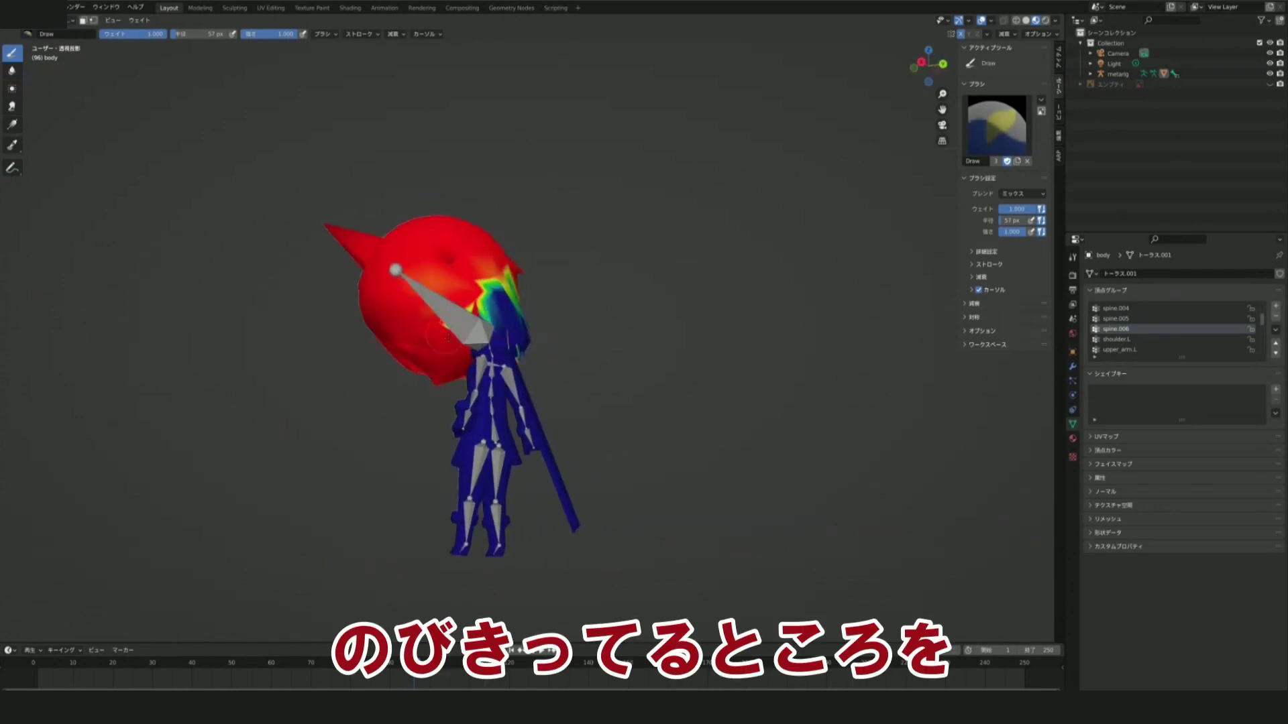
pyautogui.moveTo(503, 295); pyautogui.dragTo(500, 268)
pyautogui.scroll(5, 501, 271)
pyautogui.moveTo(501, 271)
pyautogui.mouseDown(button='middle')
pyautogui.moveTo(470, 288)
pyautogui.moveTo(550, 322)
pyautogui.mouseUp(button='middle')
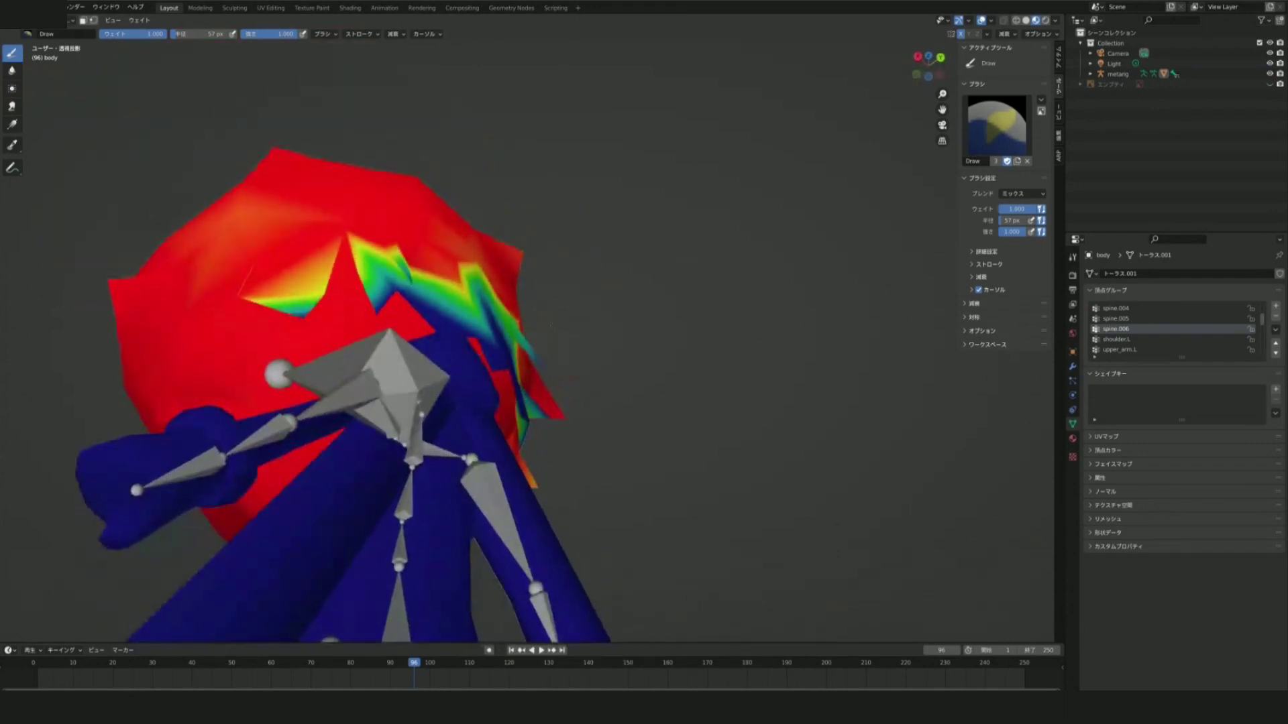
pyautogui.moveTo(268, 310)
pyautogui.mouseDown()
pyautogui.moveTo(292, 316)
pyautogui.moveTo(281, 298)
pyautogui.moveTo(239, 308)
pyautogui.mouseUp()
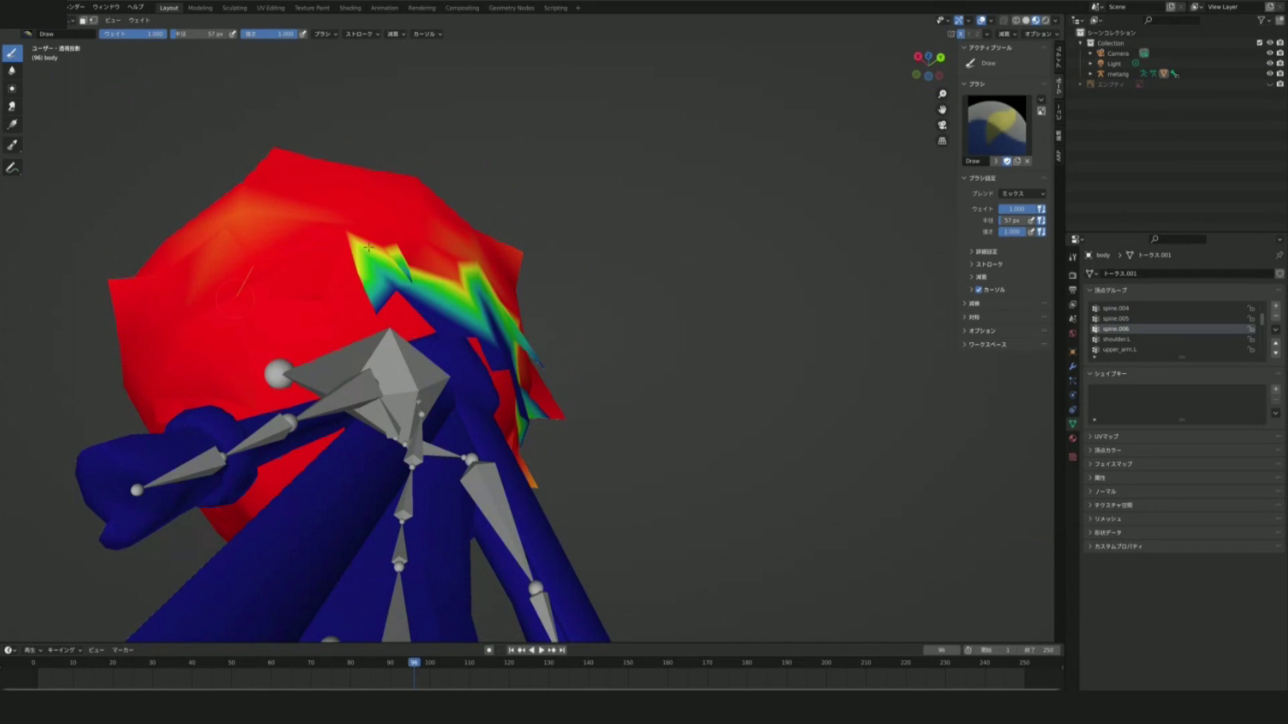
pyautogui.moveTo(354, 245); pyautogui.dragTo(409, 275)
pyautogui.moveTo(376, 262); pyautogui.dragTo(402, 282, button='middle')
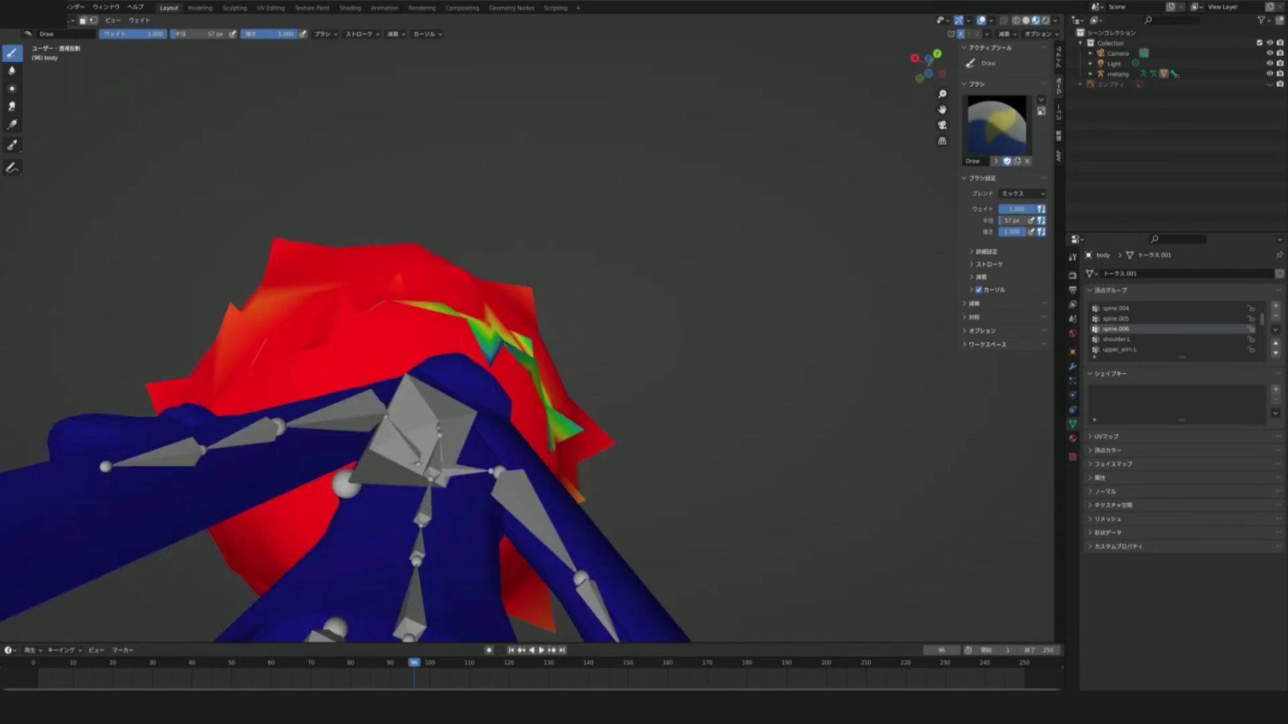
pyautogui.moveTo(493, 343); pyautogui.dragTo(483, 296)
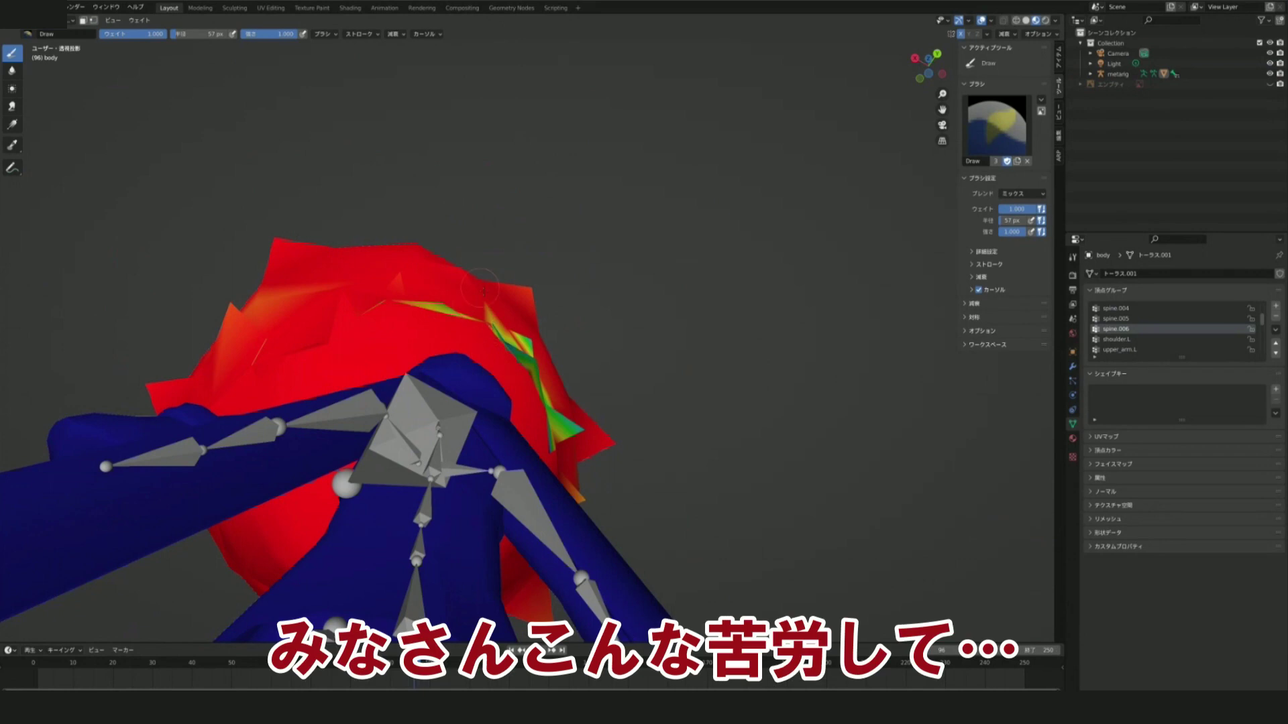
# - Paint the blue area, stray streak and near-neck head area, then lower the brush weight
pyautogui.moveTo(568, 296); pyautogui.dragTo(15, 180, button='middle')
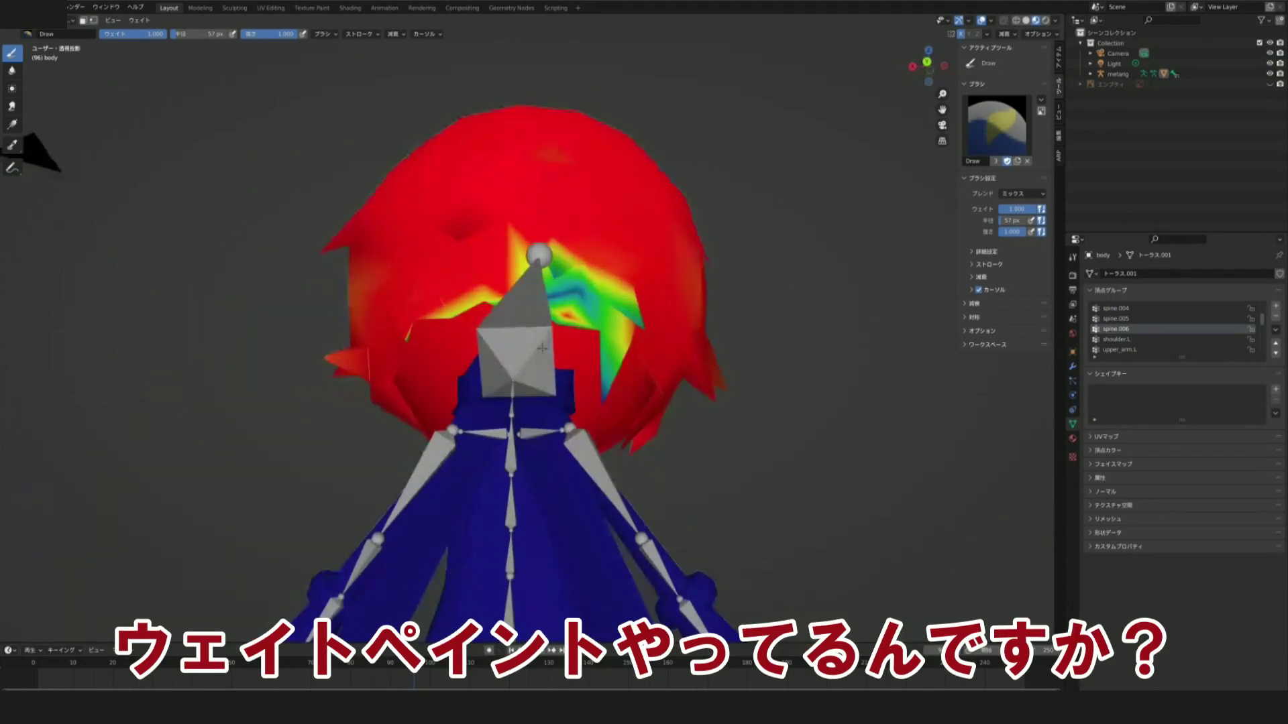
pyautogui.moveTo(595, 325)
pyautogui.mouseDown()
pyautogui.moveTo(613, 299)
pyautogui.moveTo(607, 320)
pyautogui.mouseUp()
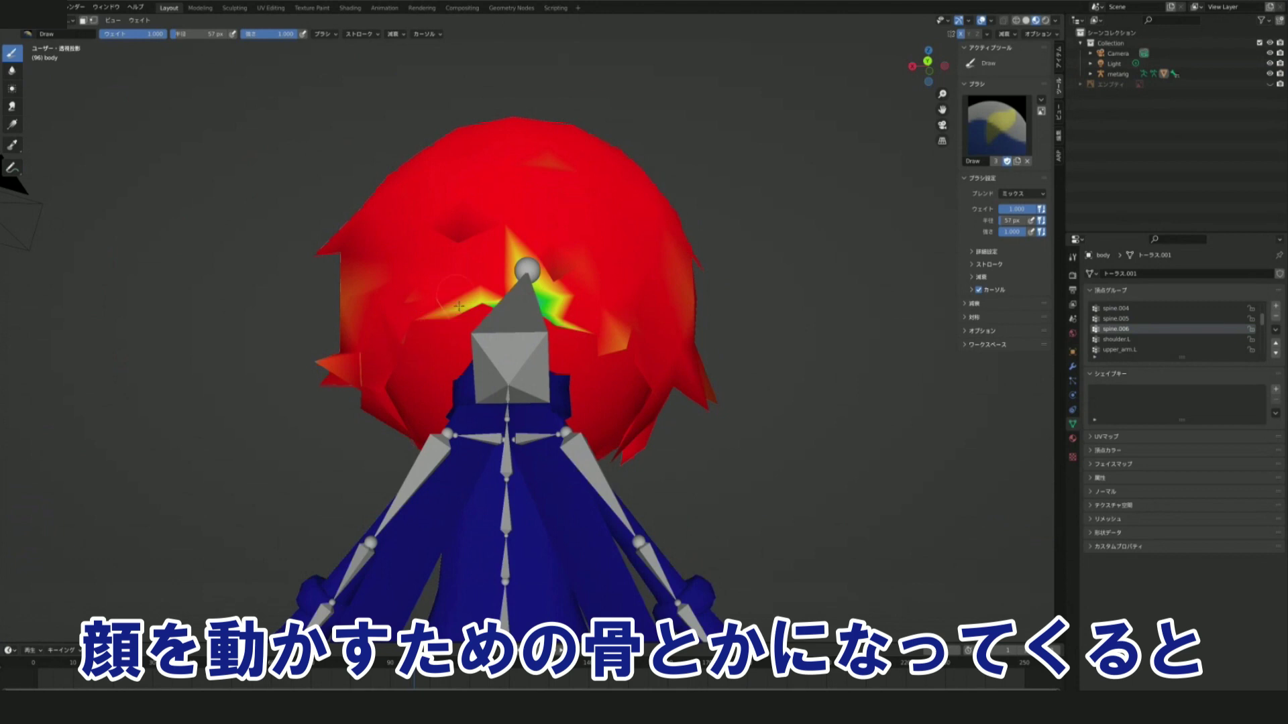
pyautogui.moveTo(456, 310)
pyautogui.mouseDown()
pyautogui.moveTo(517, 239)
pyautogui.moveTo(527, 305)
pyautogui.mouseUp()
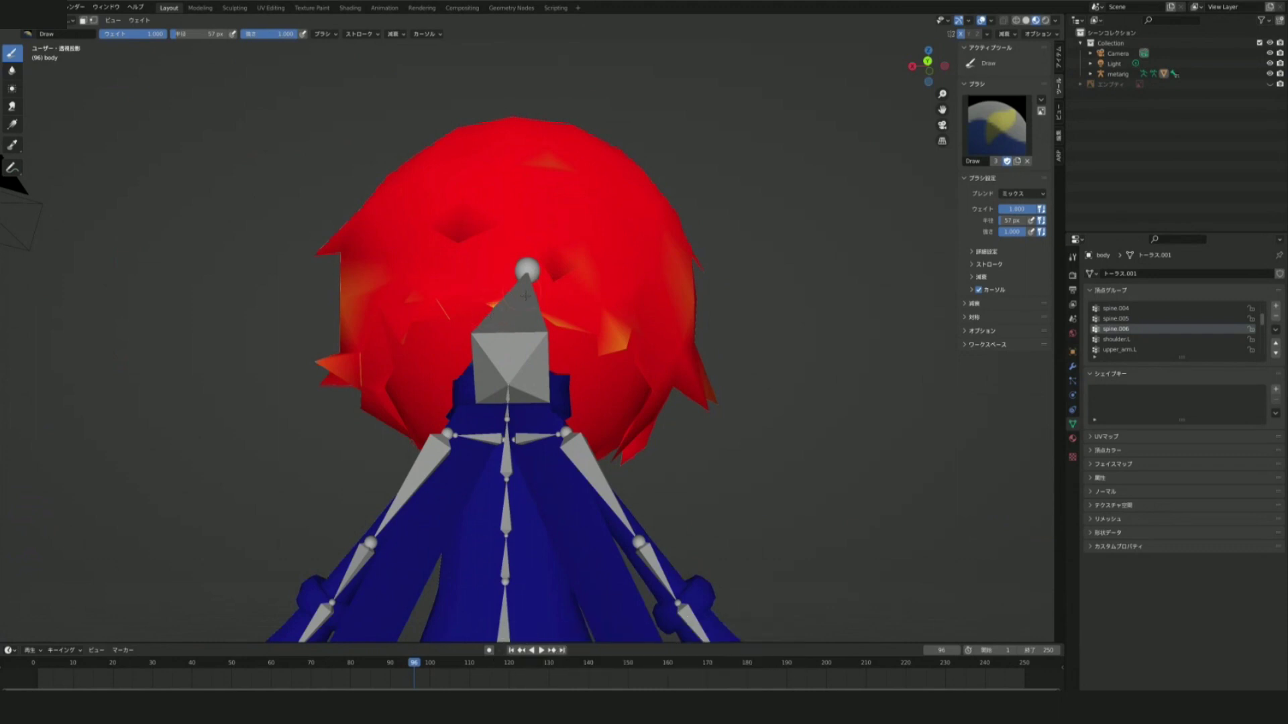
pyautogui.moveTo(694, 292); pyautogui.dragTo(737, 336, button='middle')
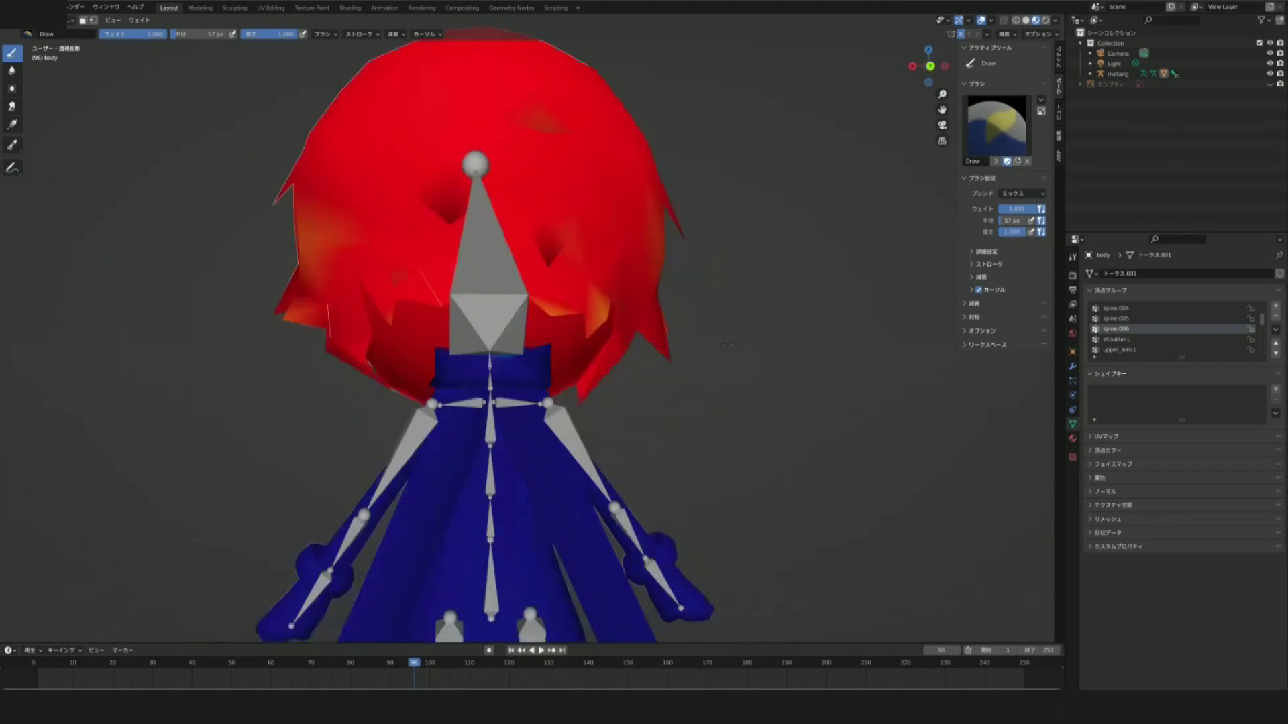
pyautogui.moveTo(425, 341); pyautogui.dragTo(530, 369, button='middle')
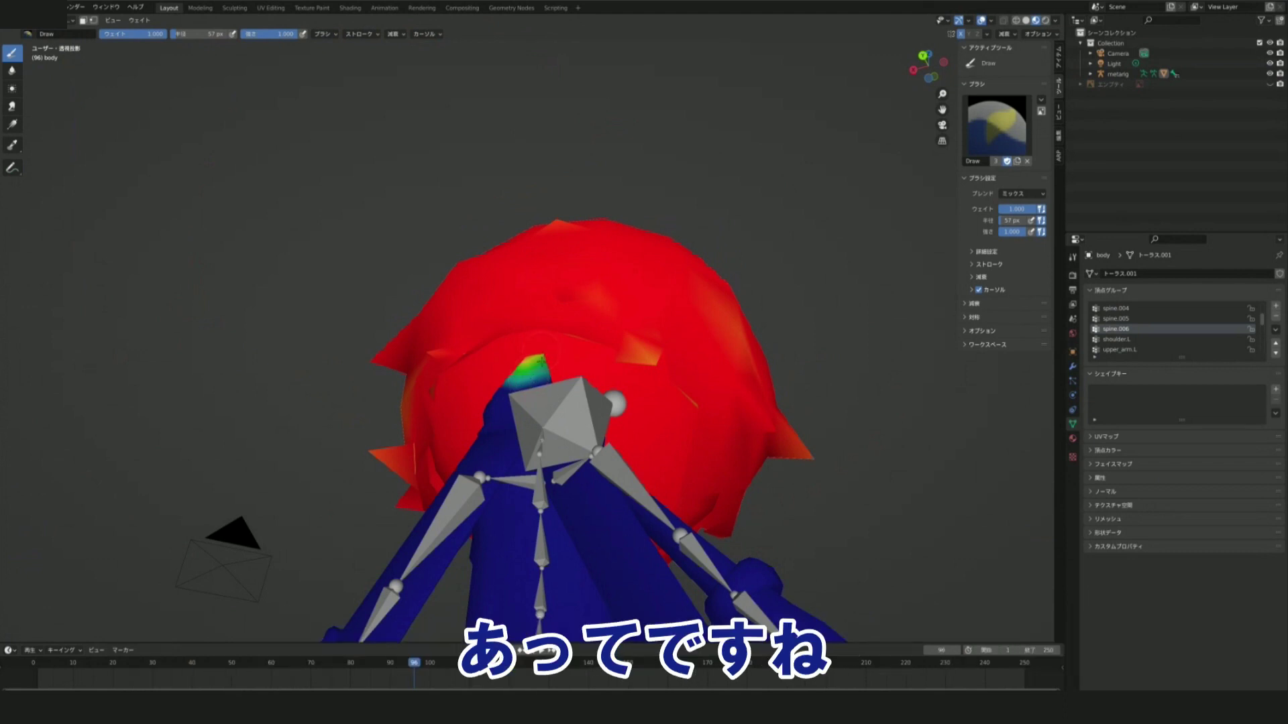
pyautogui.moveTo(513, 332); pyautogui.dragTo(554, 339)
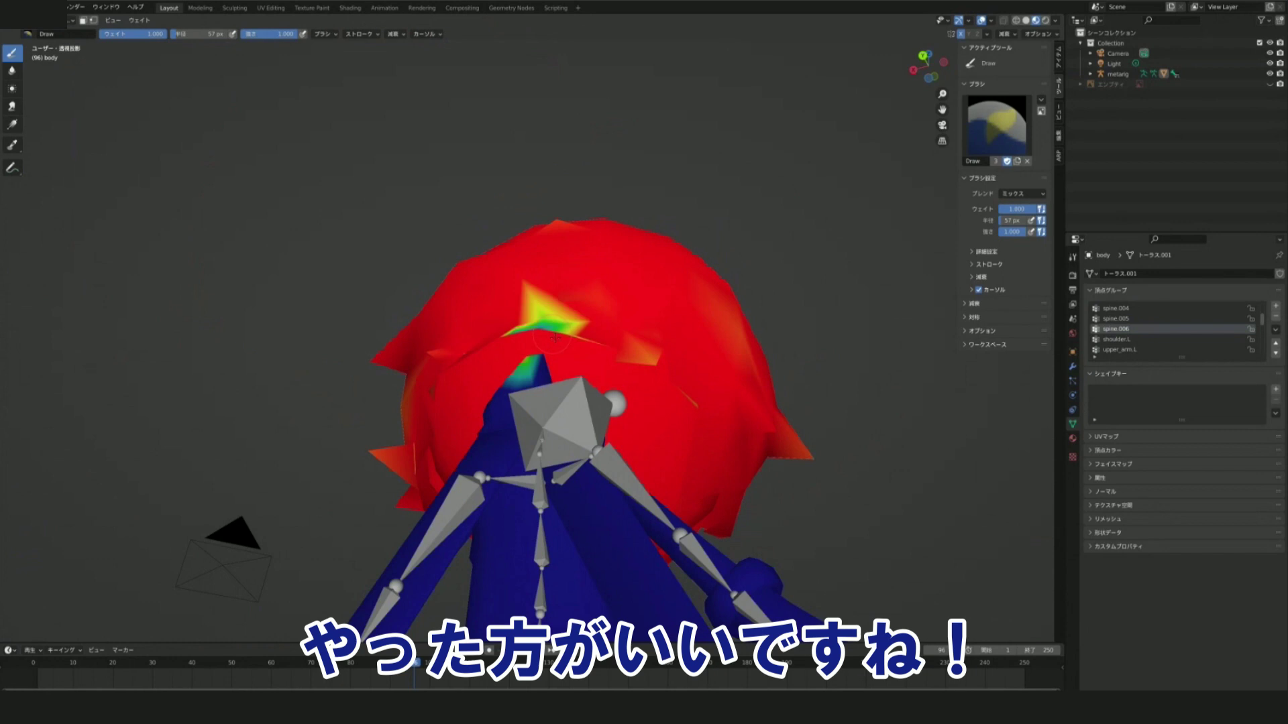
pyautogui.rightClick(560, 307)
pyautogui.moveTo(510, 303); pyautogui.dragTo(437, 303)
pyautogui.moveTo(561, 303); pyautogui.dragTo(559, 351, button='middle')
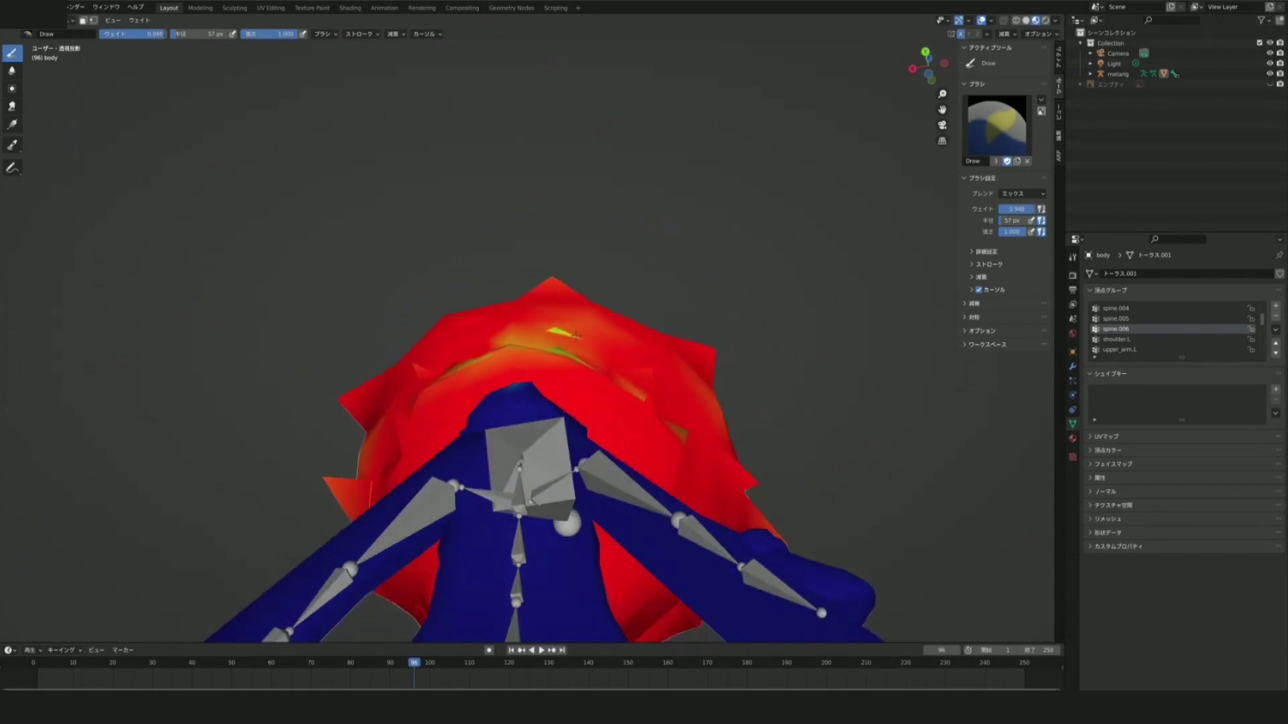
# - Paint the head's low-weight patch back to orange-red, then cancel the Insert Keyframe menu
pyautogui.moveTo(584, 358)
pyautogui.mouseDown()
pyautogui.moveTo(460, 369)
pyautogui.moveTo(580, 343)
pyautogui.mouseUp()
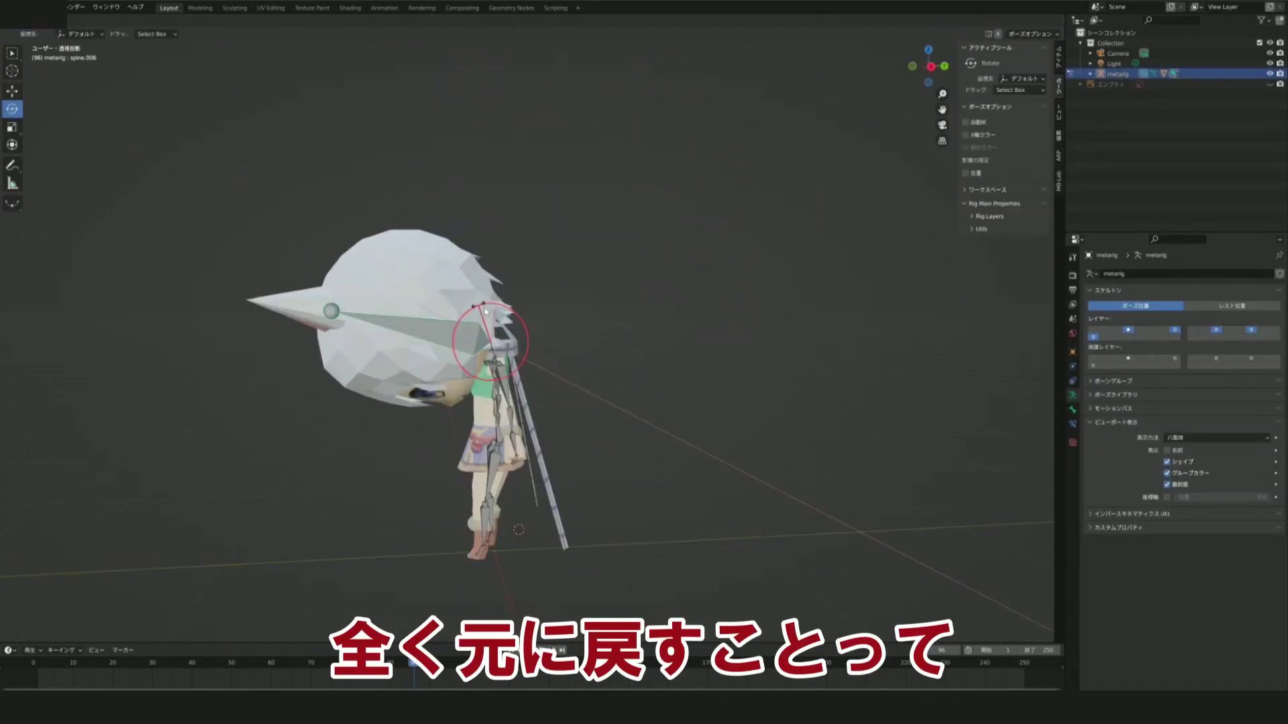
pyautogui.press('i')
pyautogui.press('Escape')
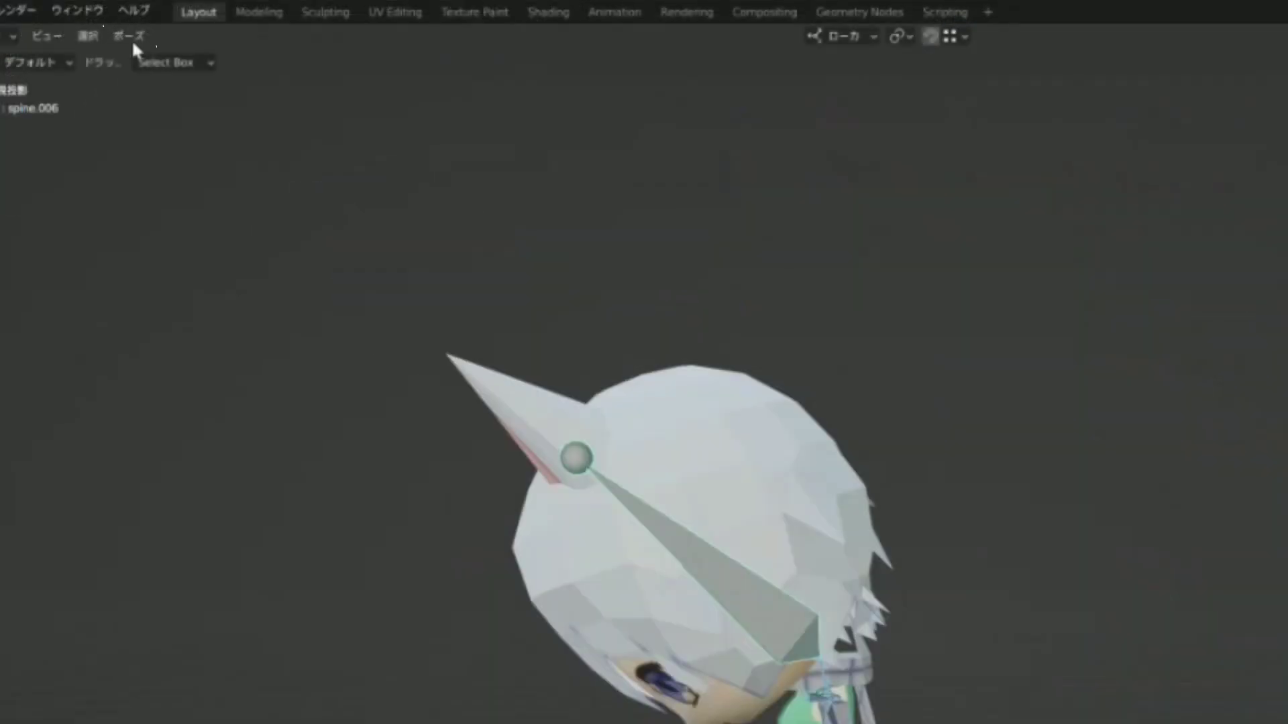
# - Clear all bone transforms with Pose > Clear Transform > All and orbit to a front view
pyautogui.click(132, 20)
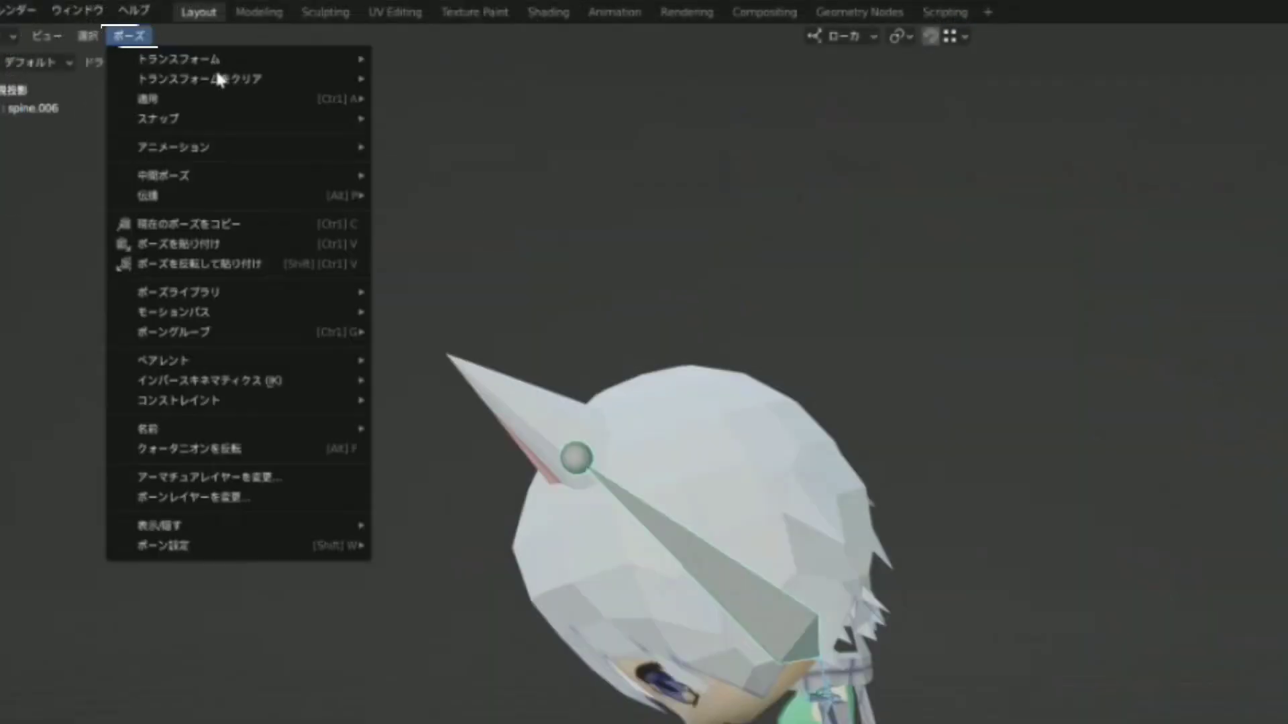
pyautogui.moveTo(239, 79)
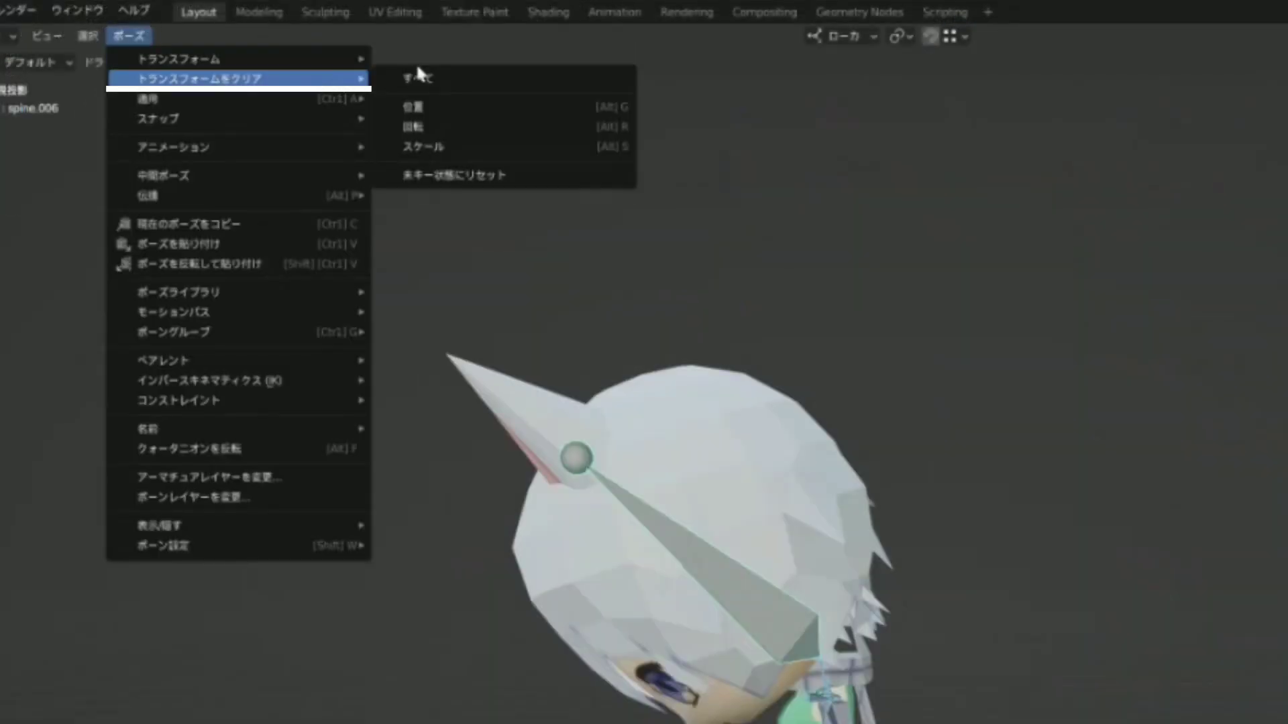
pyautogui.click(442, 82)
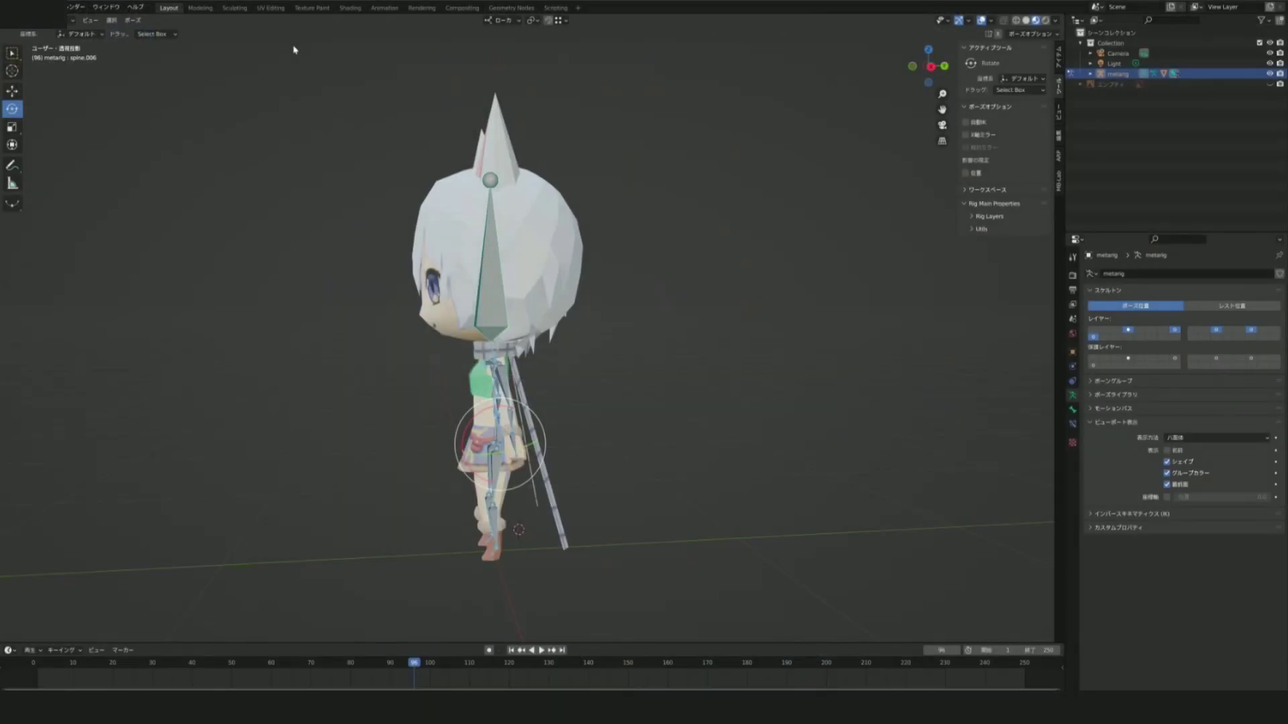
pyautogui.moveTo(293, 50); pyautogui.dragTo(741, 348, button='middle')
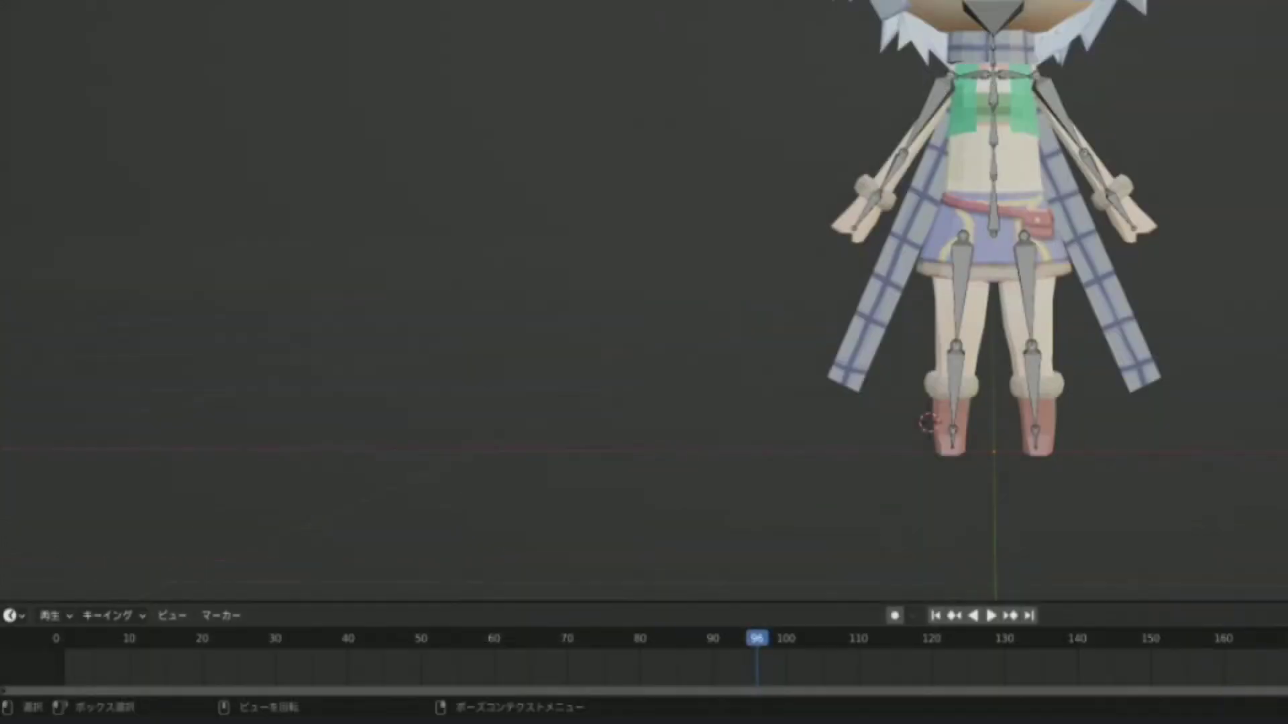
# - Stop playback with the playhead at frame 0 and make the timeline taller
pyautogui.hotkey('ctrl', 'shift', 'space')
pyautogui.moveTo(69, 637); pyautogui.dragTo(59, 637)
pyautogui.press('space')
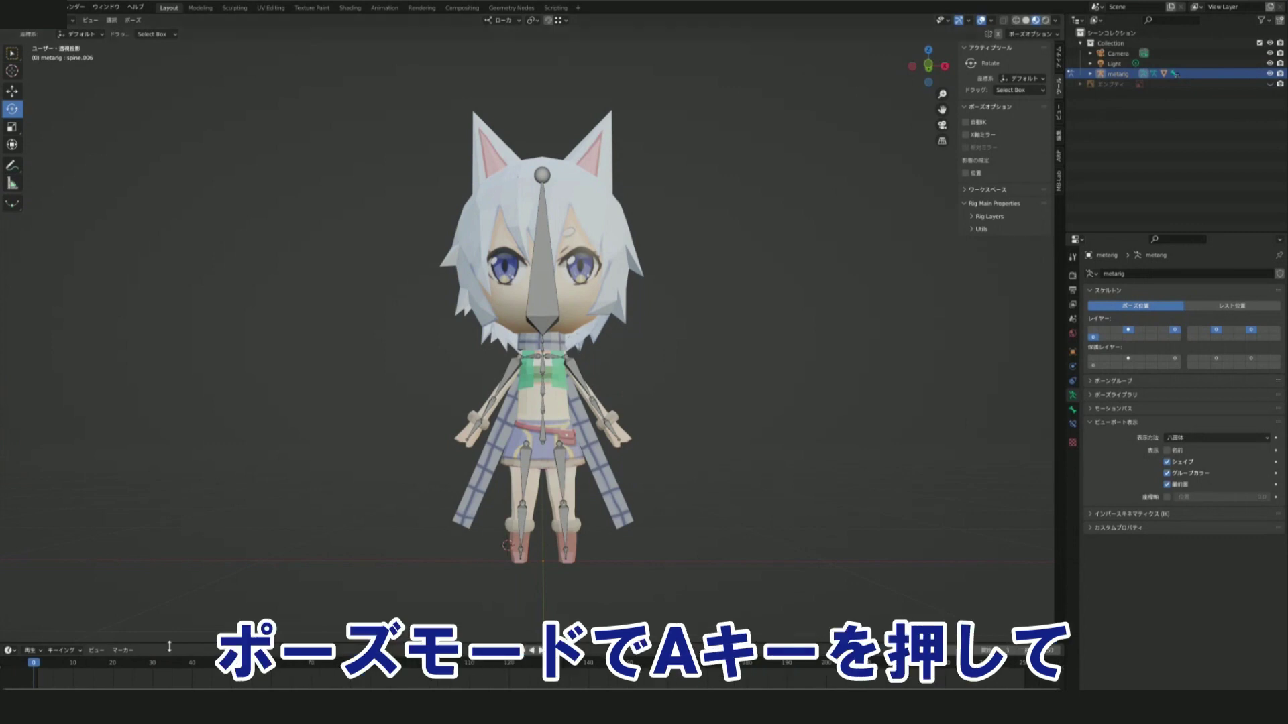
pyautogui.moveTo(171, 611); pyautogui.dragTo(134, 506)
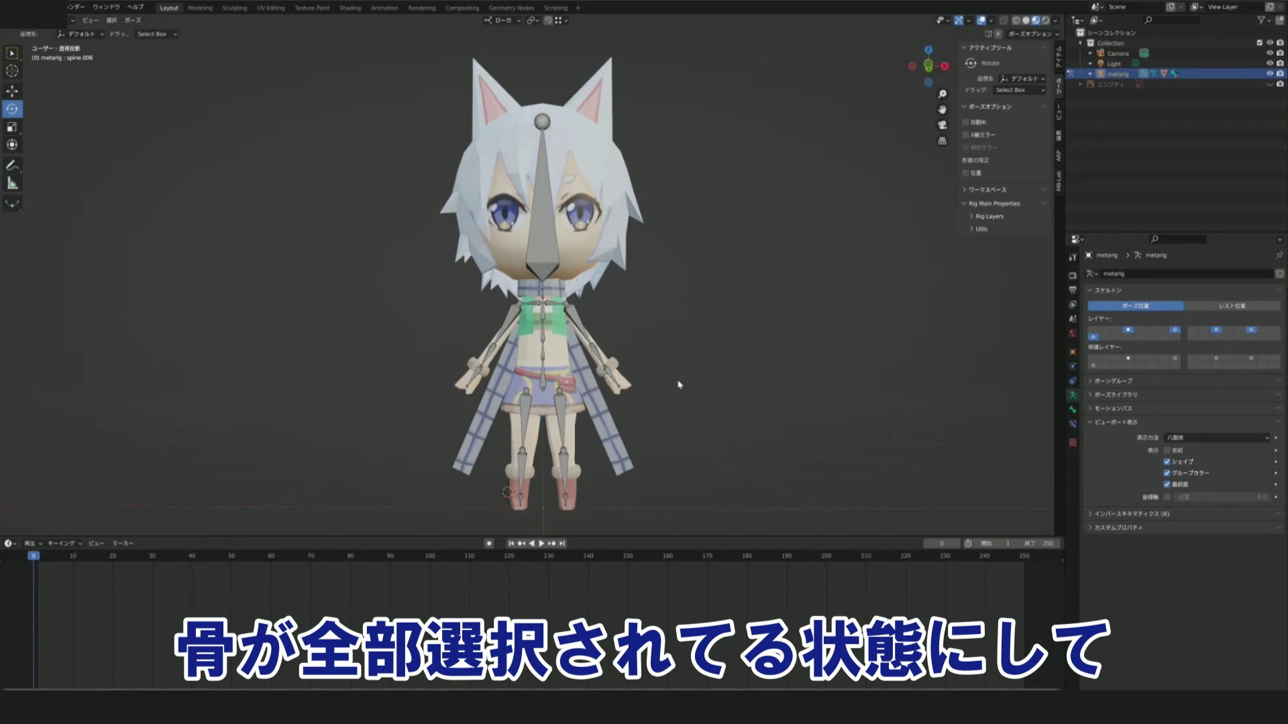
# - Select all bones and insert a location, rotation and scale keyframe at frame 0
pyautogui.press('a')
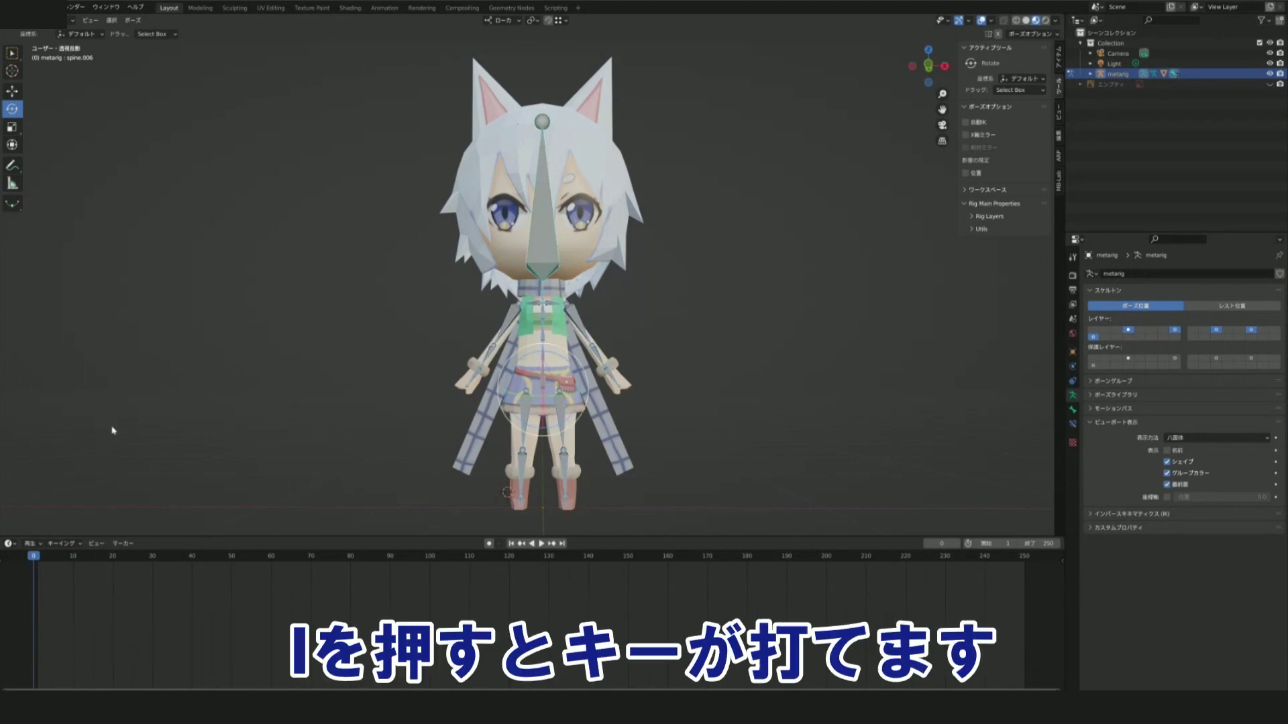
pyautogui.press('i')
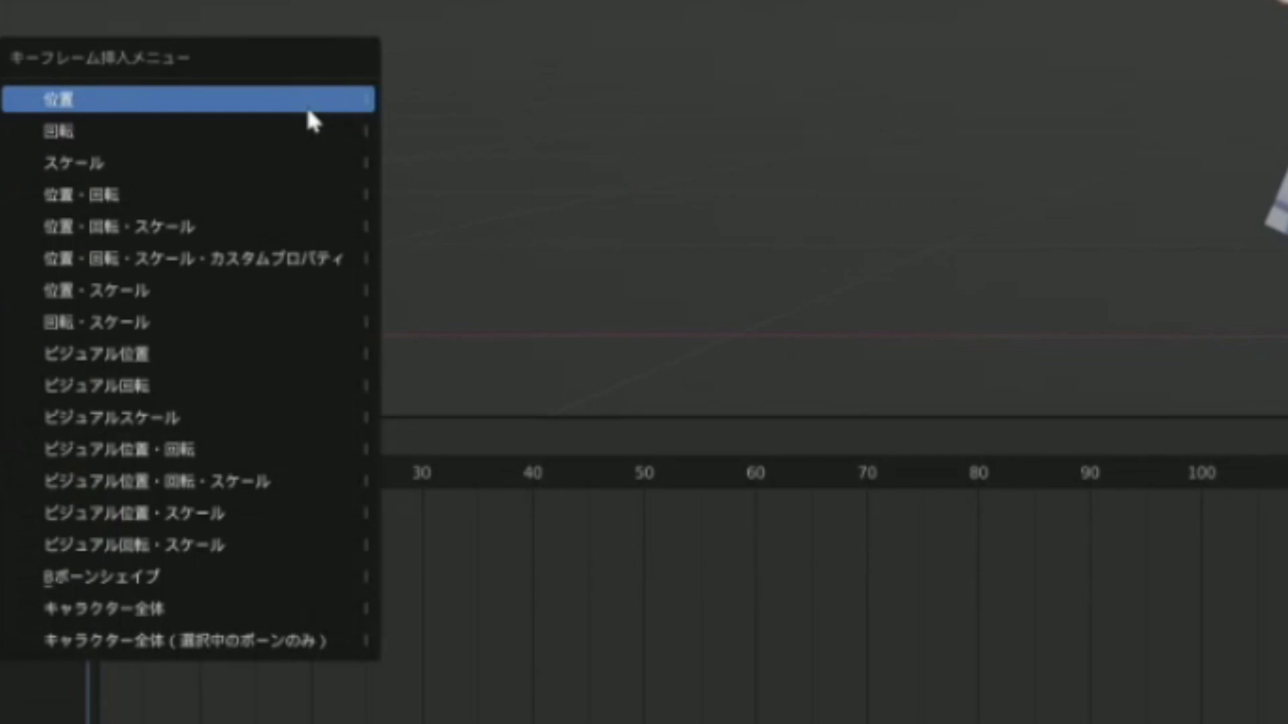
pyautogui.click(240, 235)
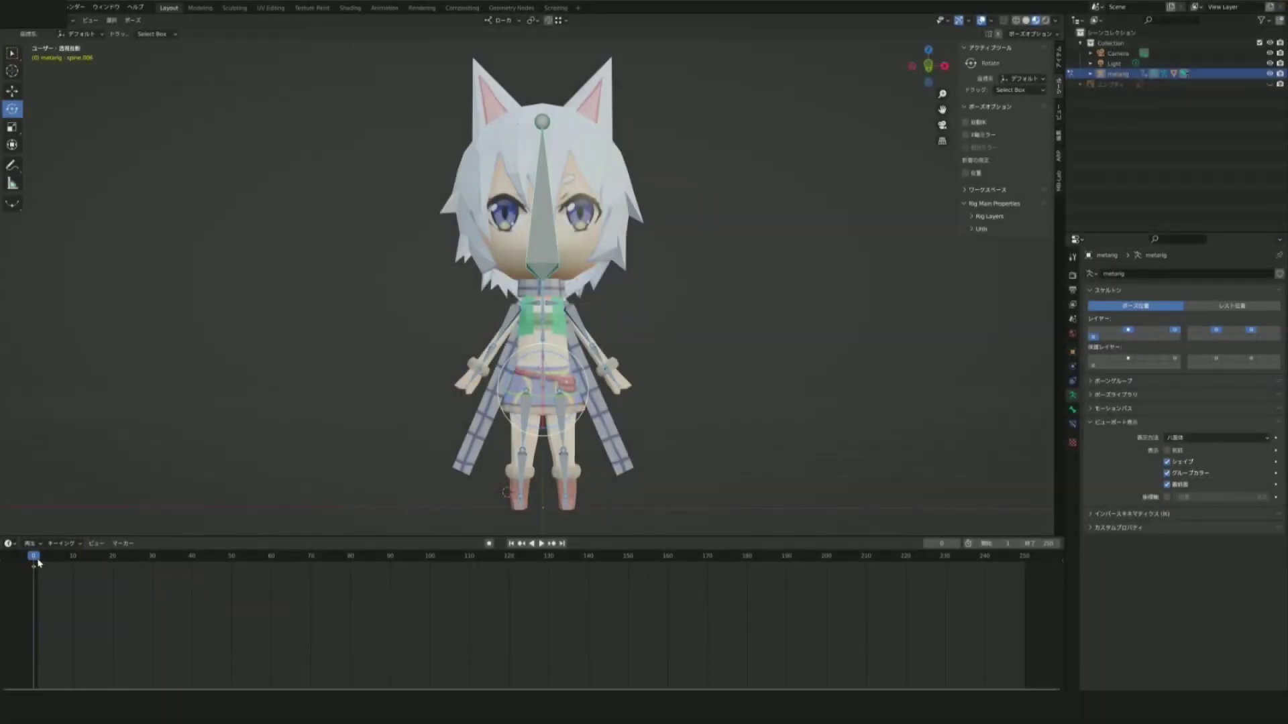
# - At frame 20, rotate upper_arm.R upward and keyframe the raised arm pose
pyautogui.moveTo(66, 566); pyautogui.dragTo(113, 566)
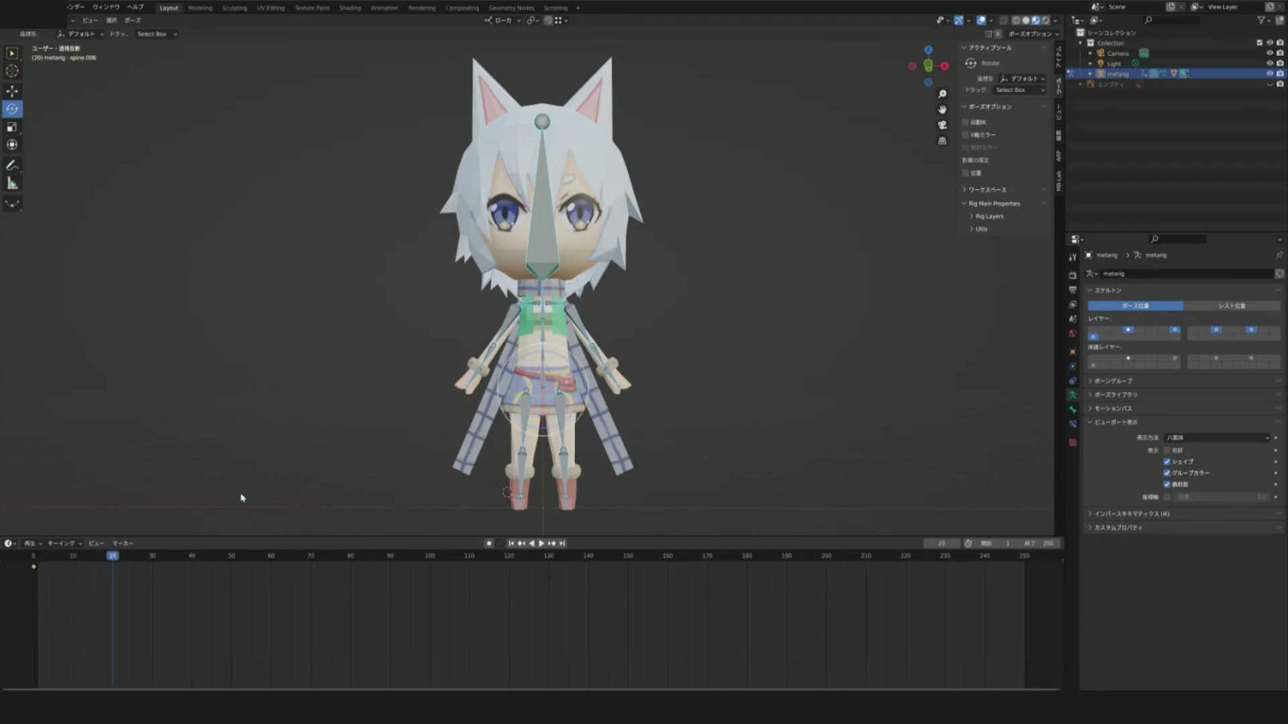
pyautogui.click(497, 350)
pyautogui.moveTo(496, 356); pyautogui.dragTo(497, 317)
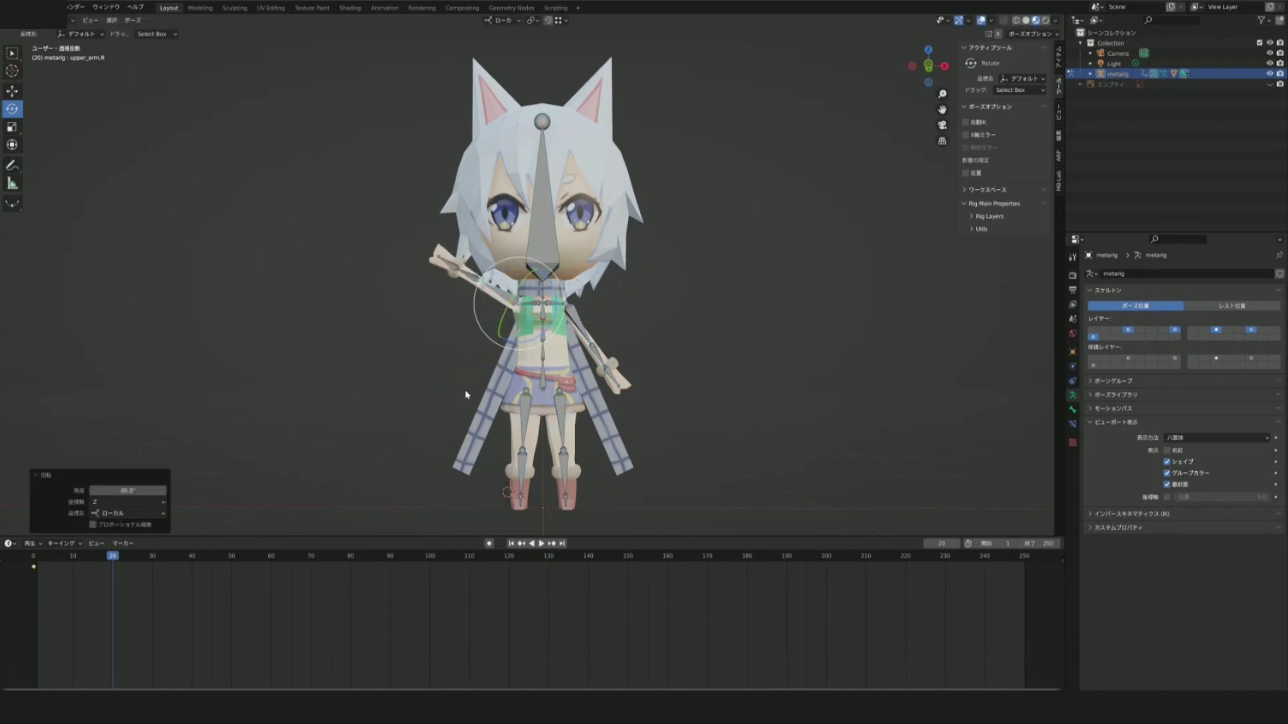
pyautogui.press('i')
pyautogui.click(466, 394)
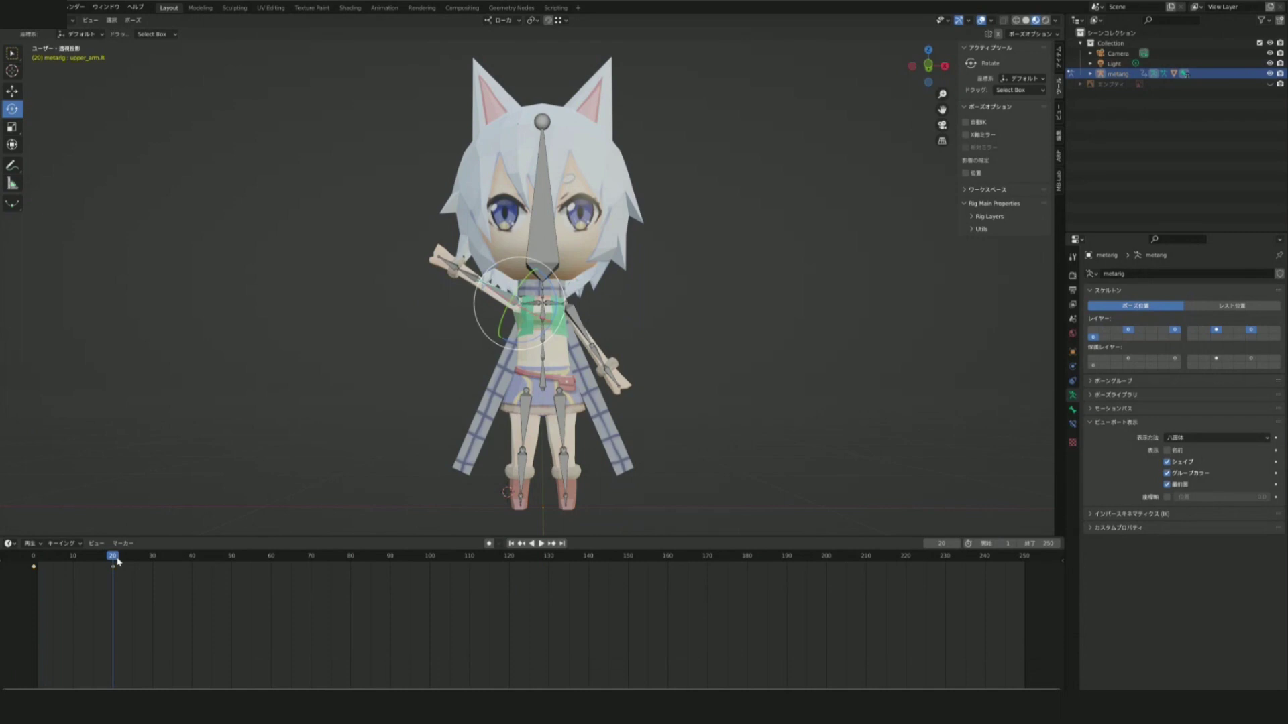
# - Return to frame 0 and play back the arm-raising animation
pyautogui.moveTo(117, 561); pyautogui.dragTo(34, 560)
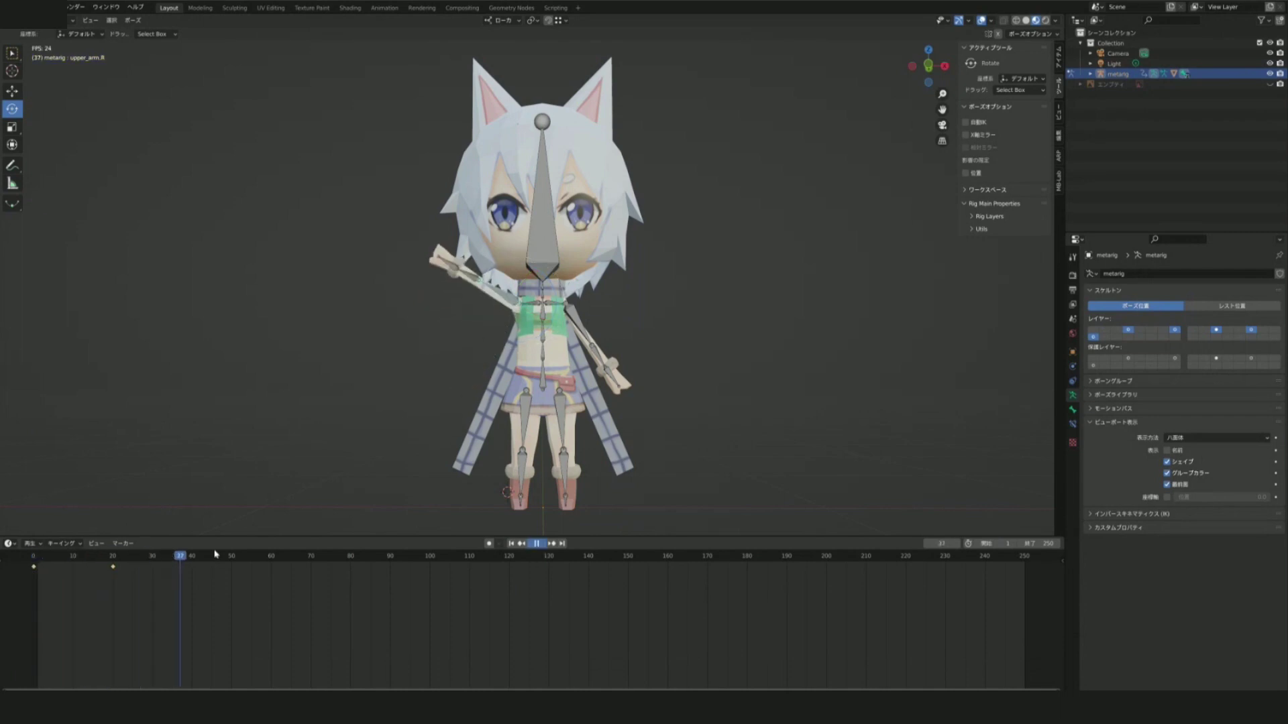
pyautogui.press('Escape')
pyautogui.hotkey('alt', 'a')
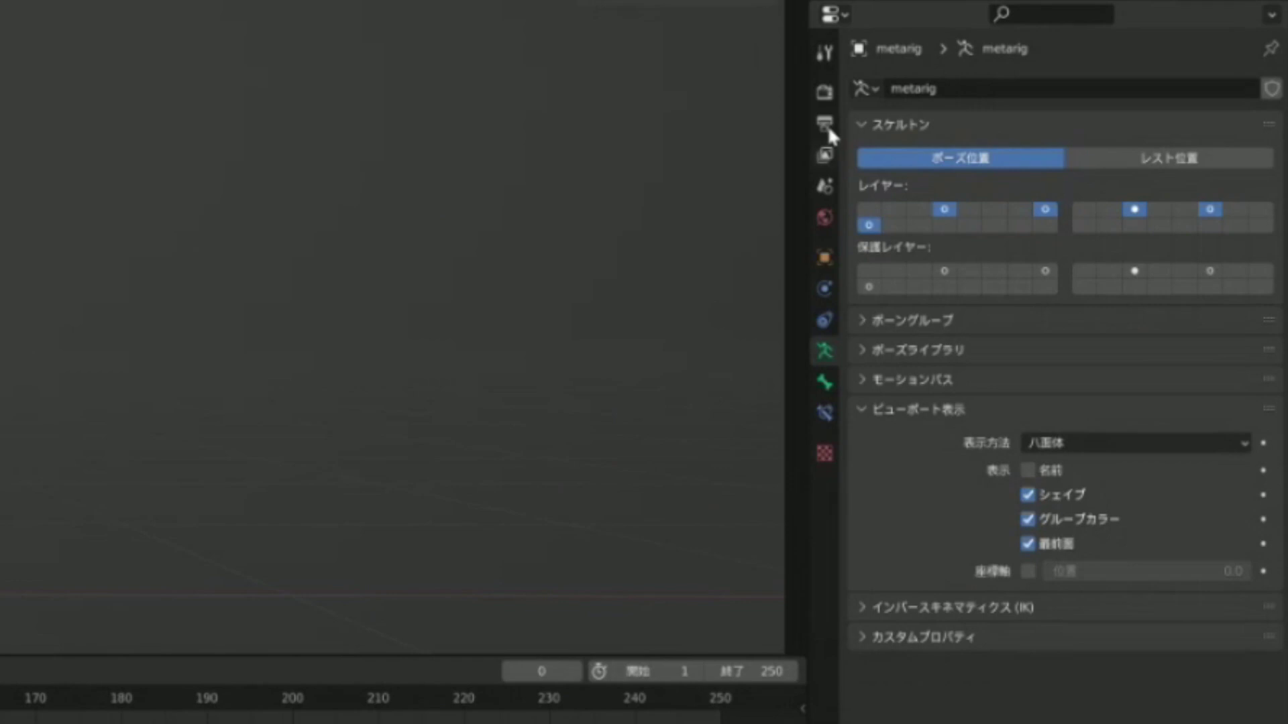
# - Change the Output Properties frame rate from 24 to 30 FPS
pyautogui.click(829, 129)
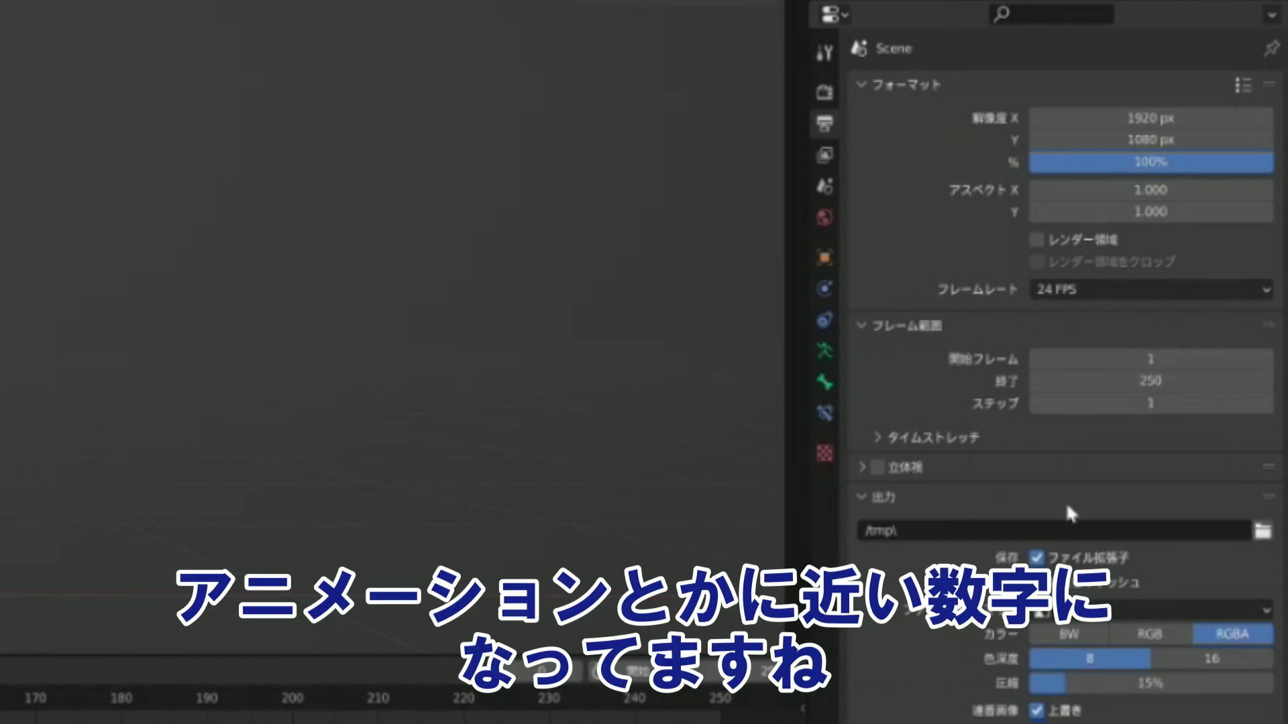
pyautogui.click(1041, 293)
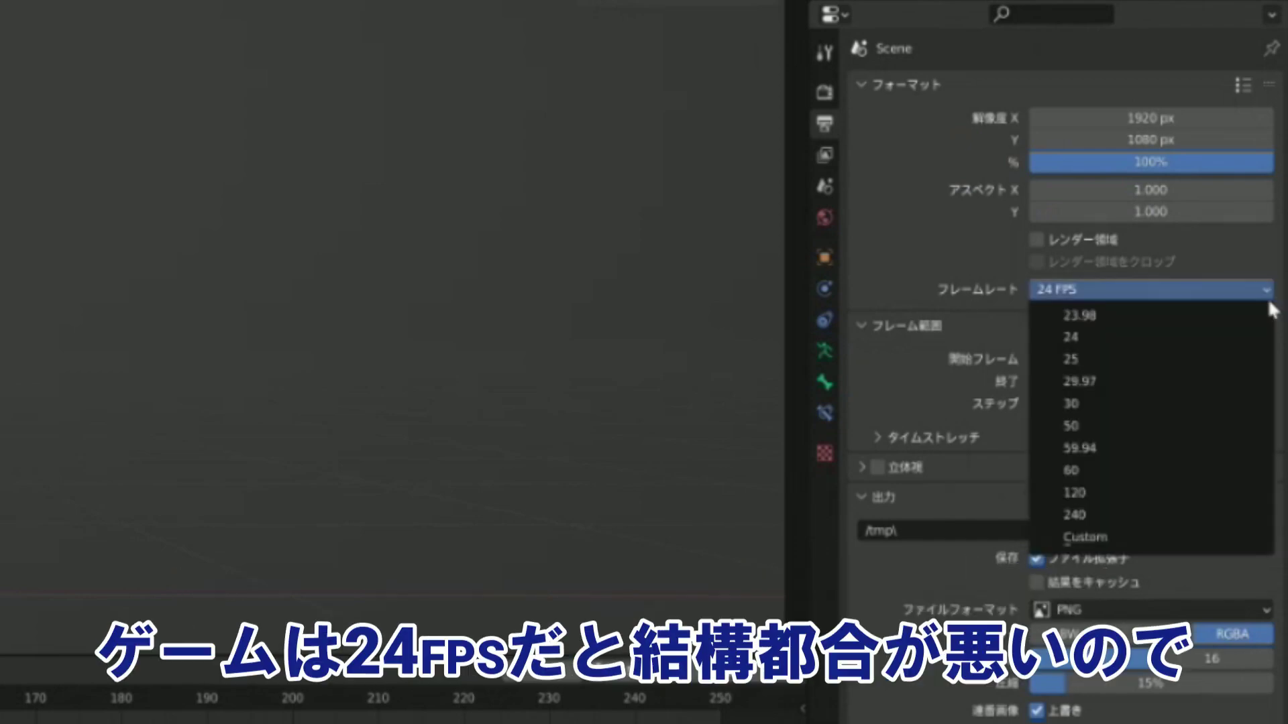
pyautogui.click(1152, 411)
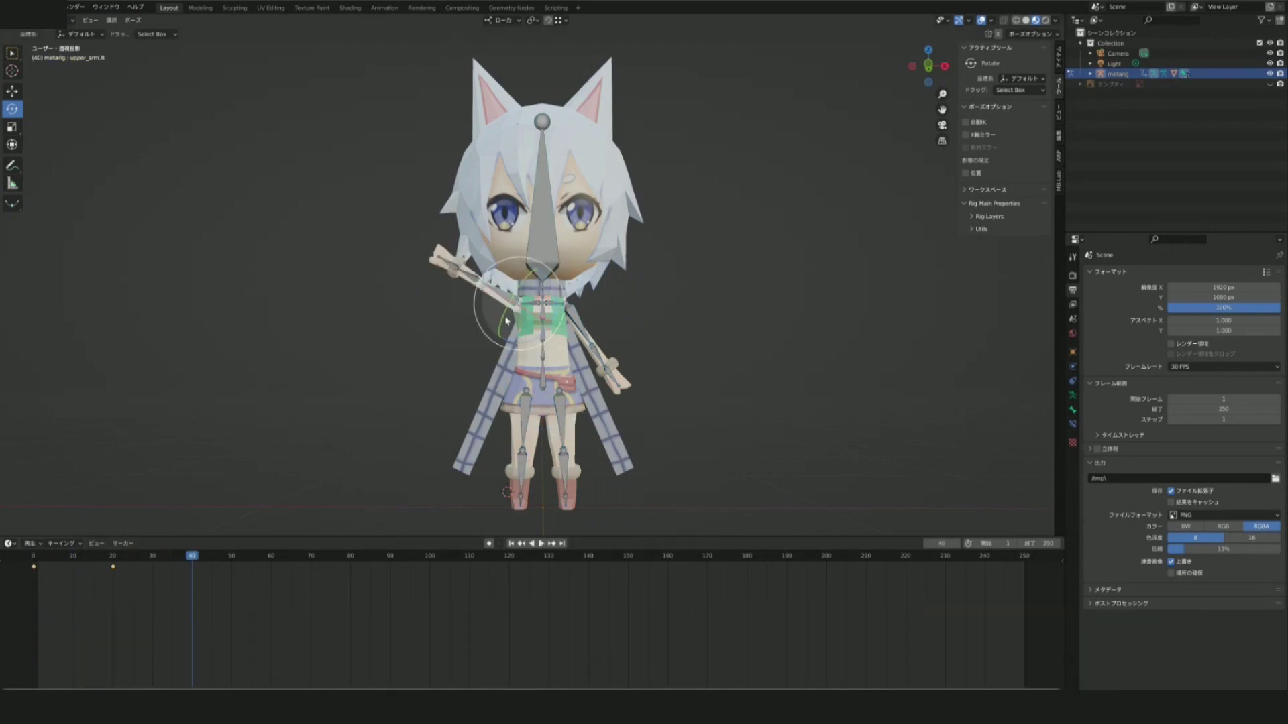
# - Rotate upper_arm.R down to horizontal and preview the arm motion
pyautogui.moveTo(514, 337); pyautogui.dragTo(530, 350)
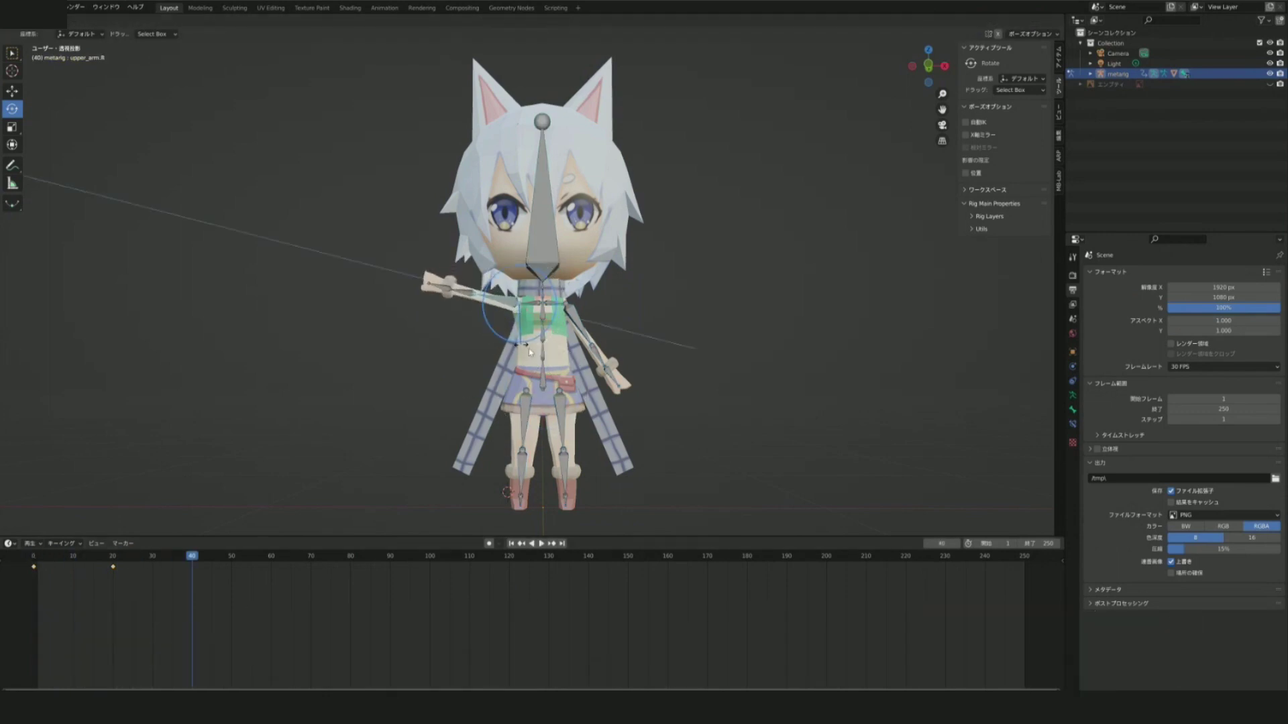
pyautogui.click(530, 351)
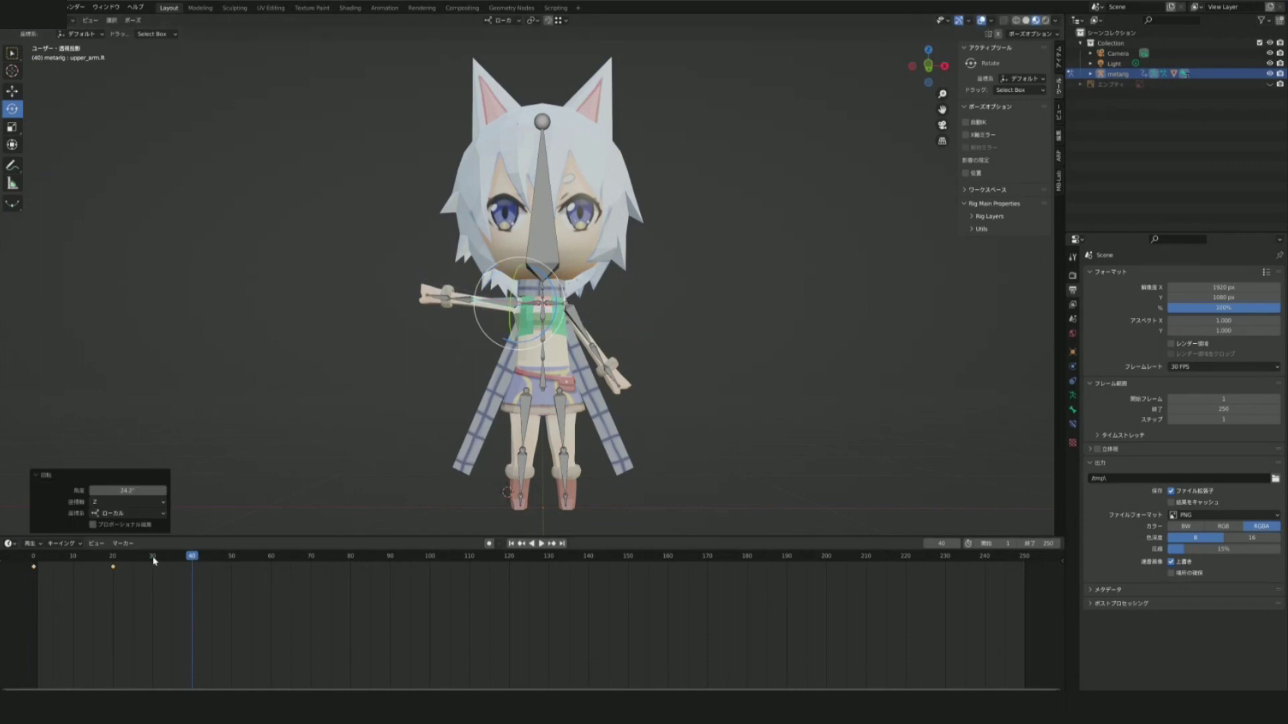
pyautogui.press('space')
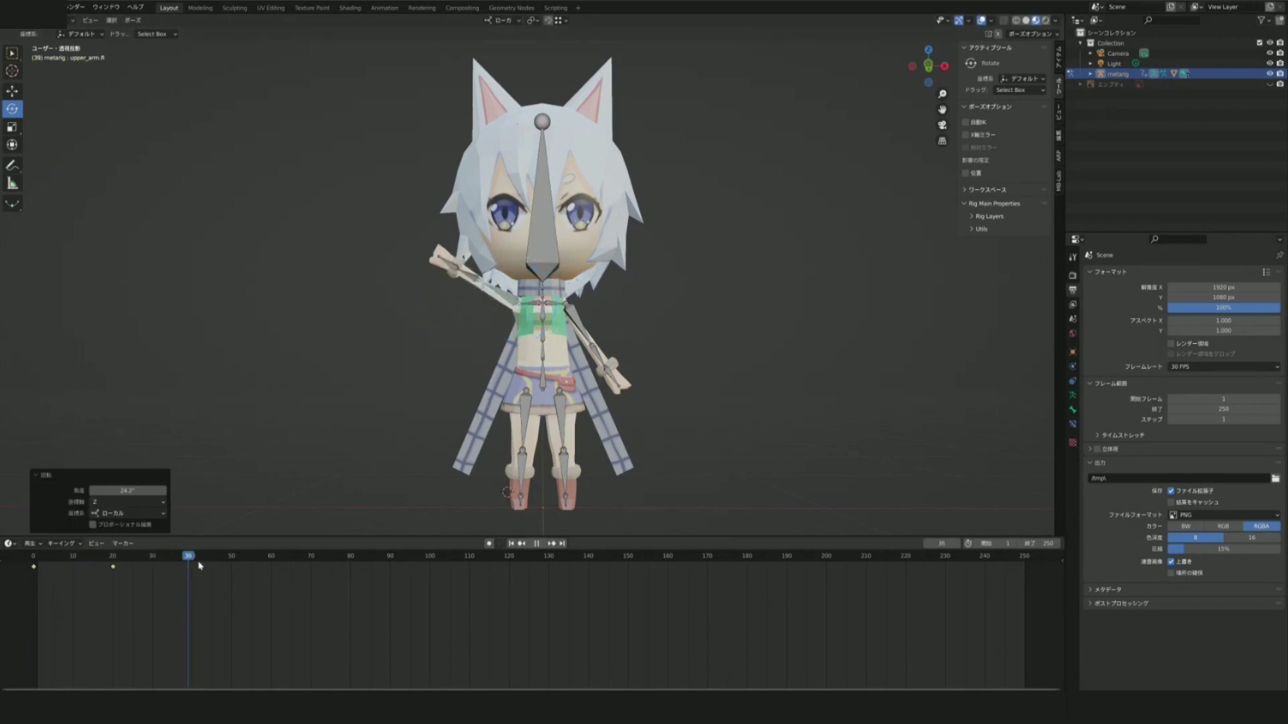
pyautogui.press('space')
pyautogui.moveTo(524, 339); pyautogui.dragTo(533, 348)
pyautogui.click(533, 349)
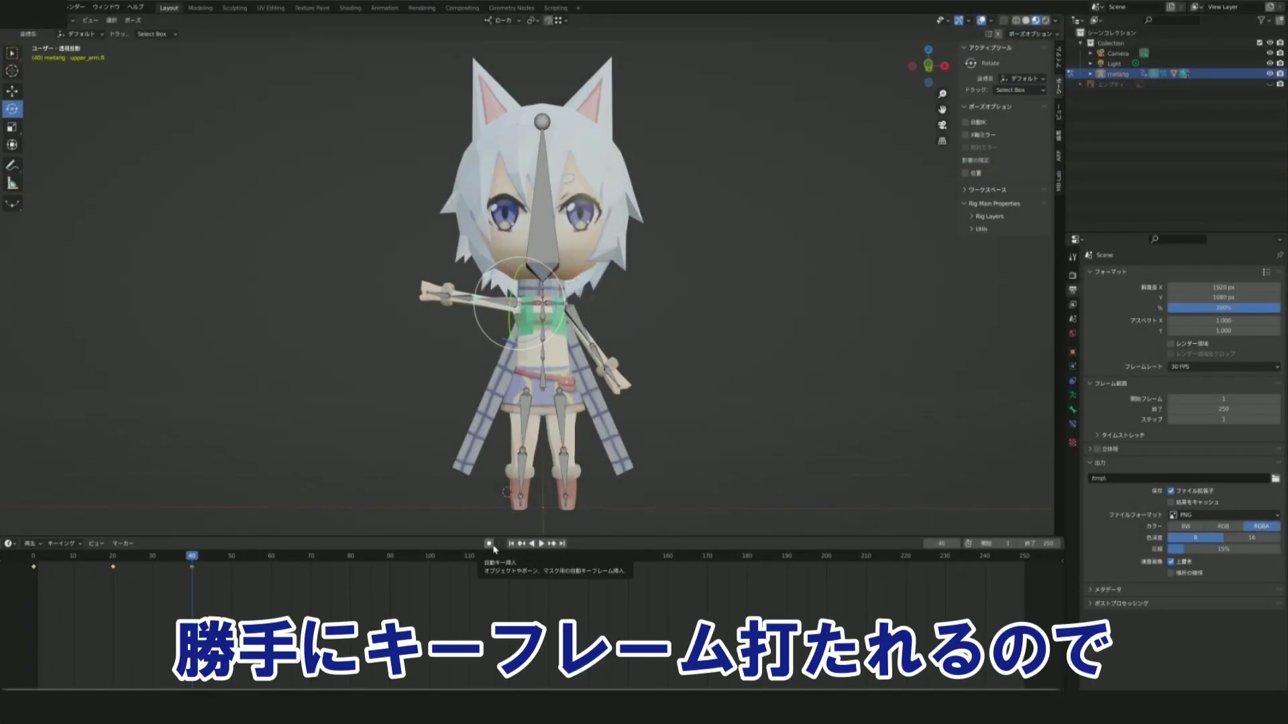
# - Turn on Auto Keying, replay the wave, and move the frame 60 keyframe to frame 50
pyautogui.click(491, 544)
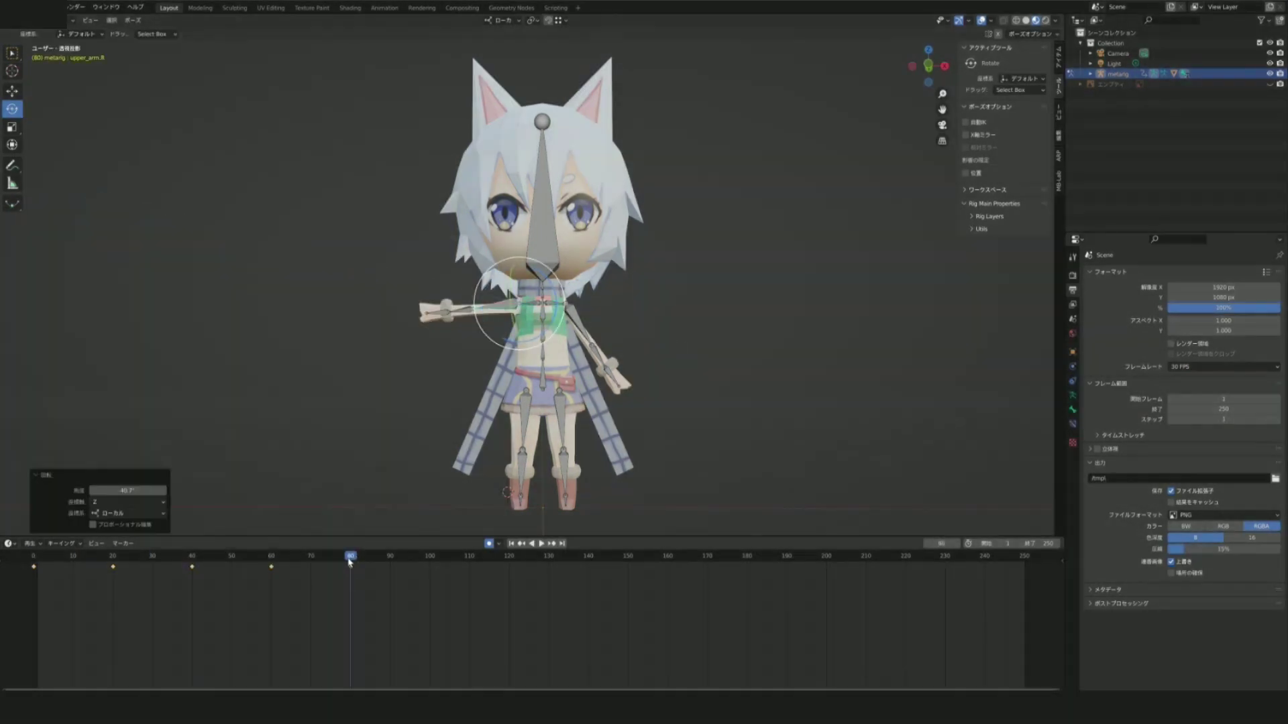
pyautogui.hotkey('shift', 'Left')
pyautogui.click(542, 544)
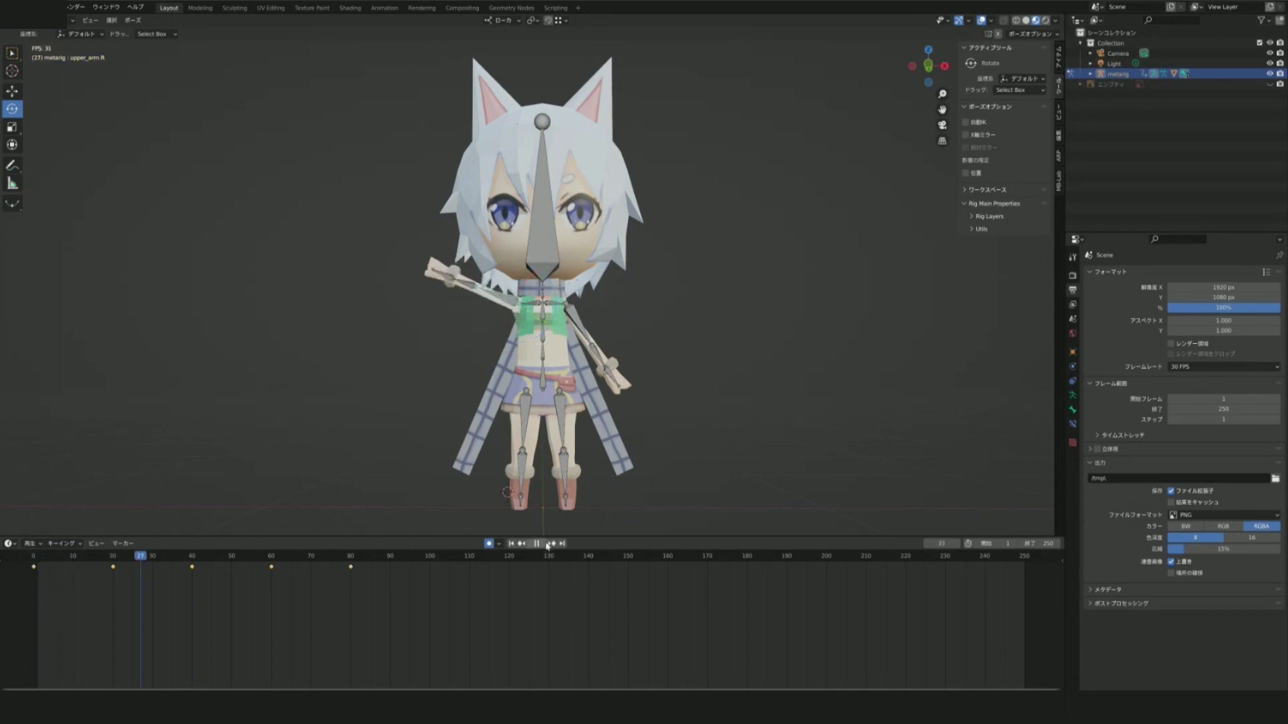
pyautogui.moveTo(278, 557); pyautogui.dragTo(34, 557)
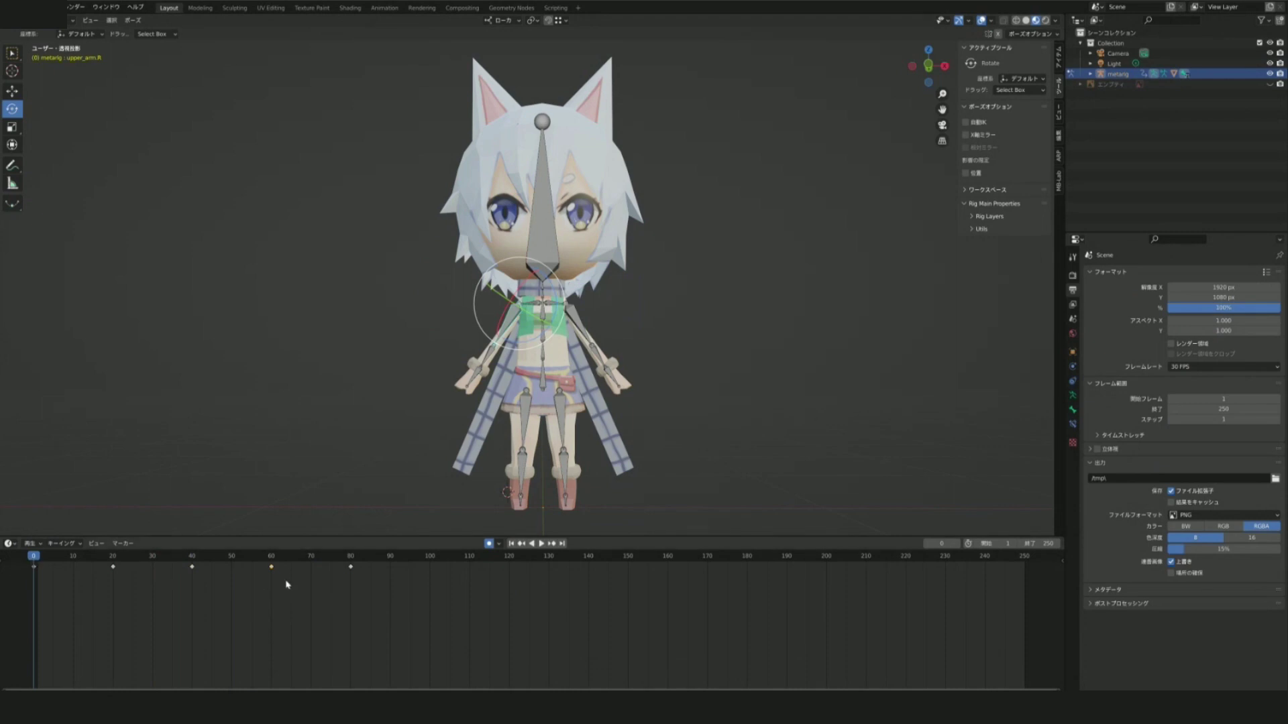
pyautogui.press('g')
pyautogui.click(235, 570)
pyautogui.click(536, 543)
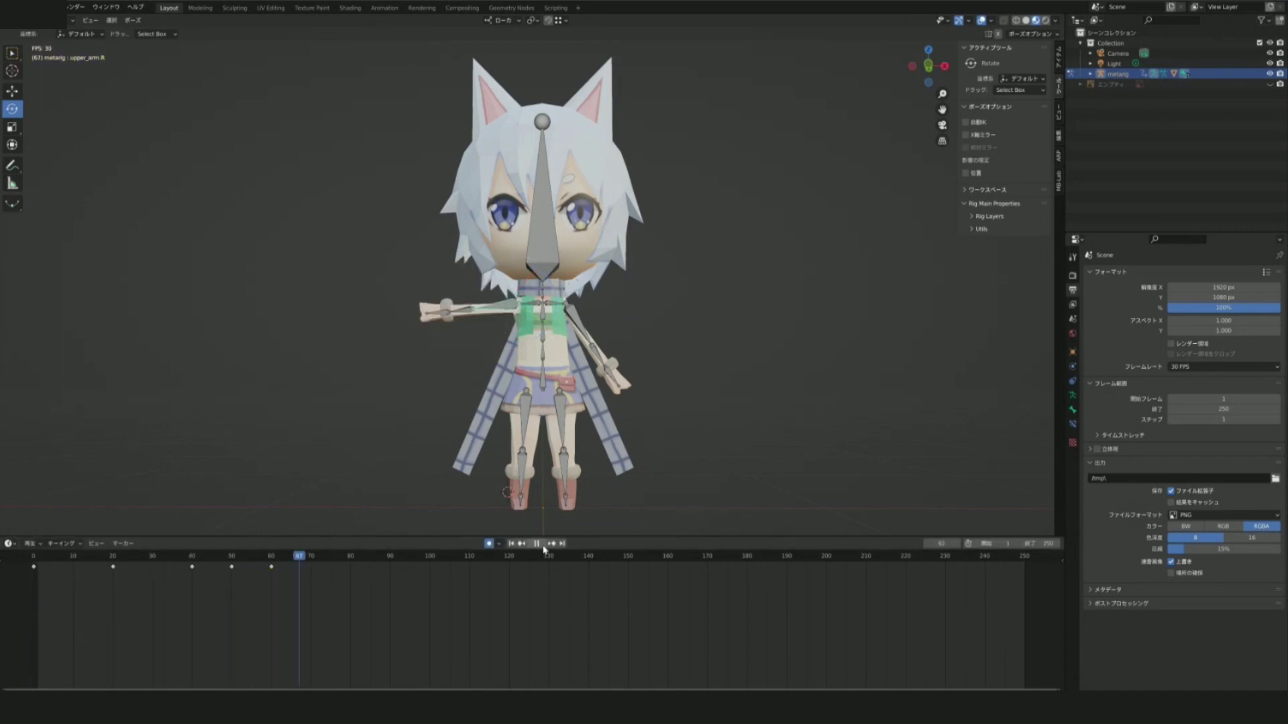
# - Stop playback, scrub the arm motion, and cancel an attempted move of the frame 40 key
pyautogui.press('Escape')
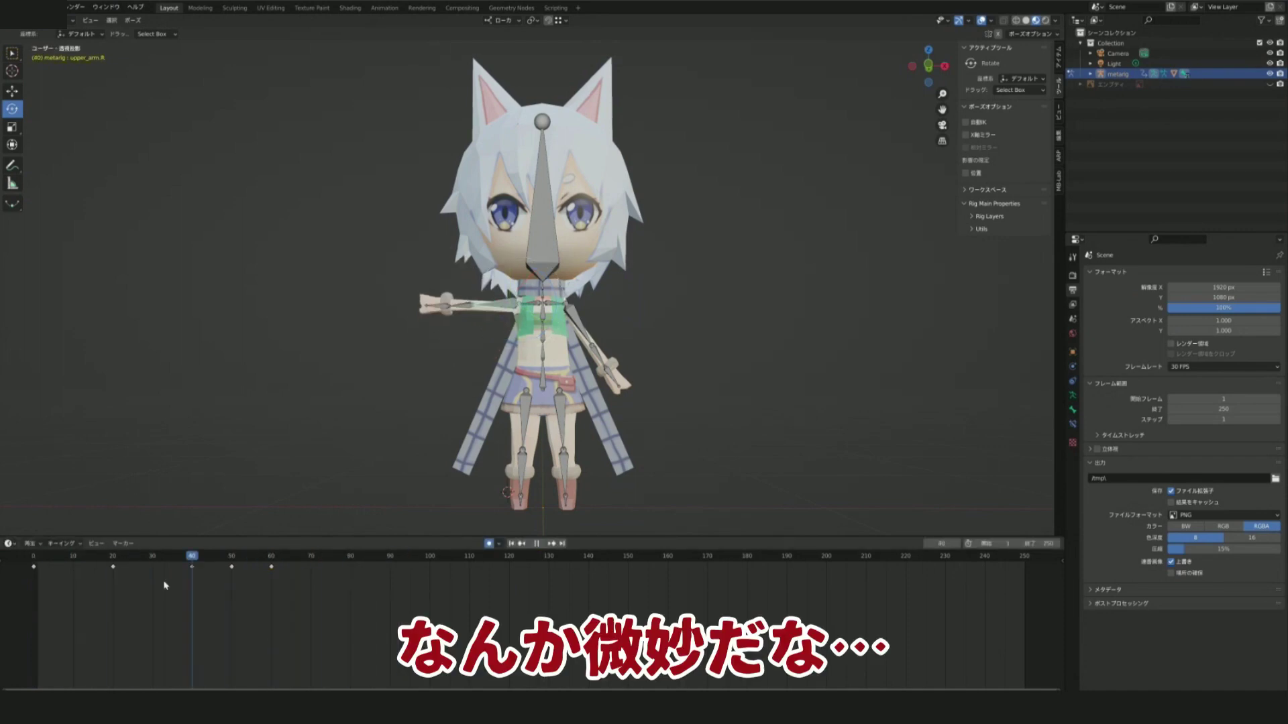
pyautogui.moveTo(165, 586); pyautogui.dragTo(124, 584)
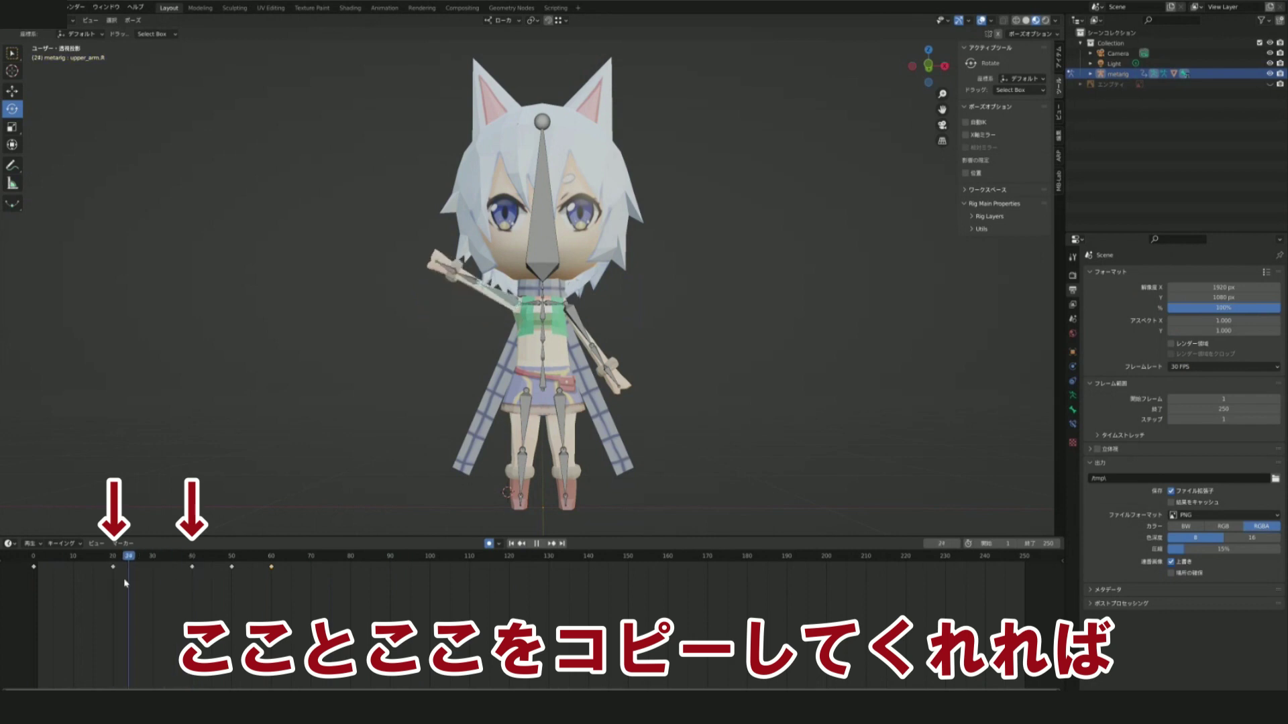
pyautogui.press('Down')
pyautogui.moveTo(191, 569); pyautogui.dragTo(159, 571)
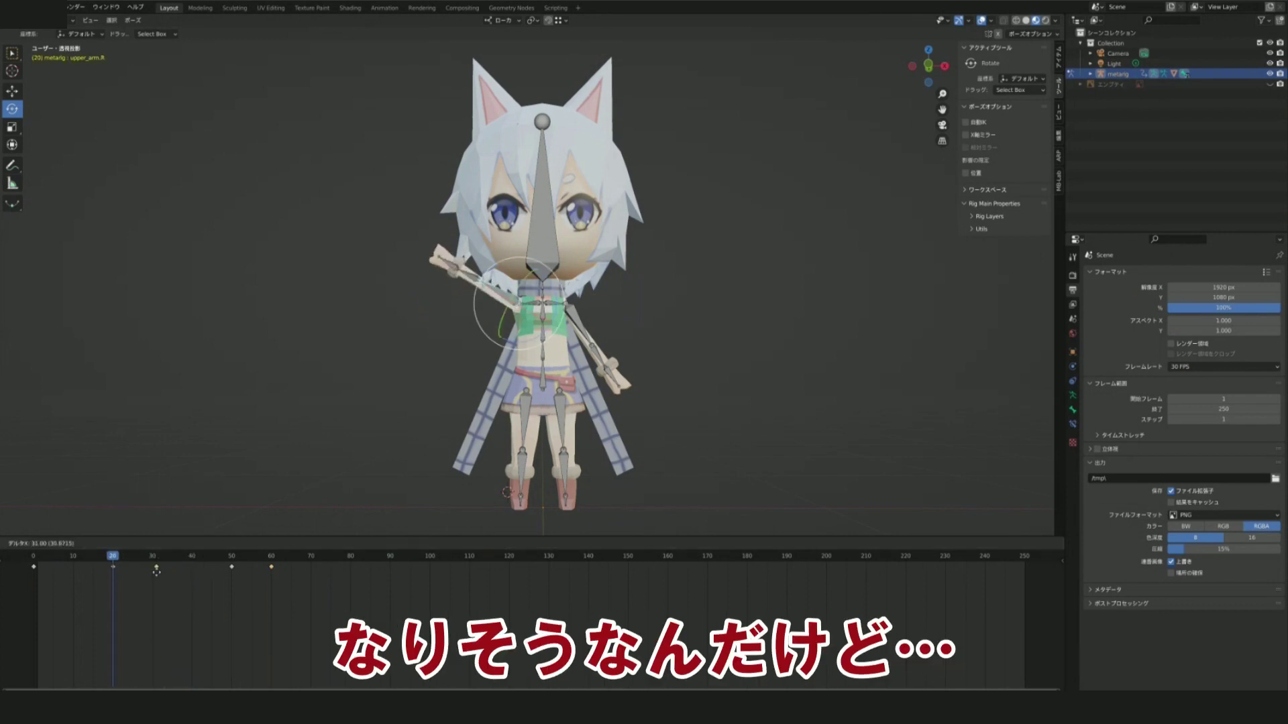
pyautogui.rightClick(157, 570)
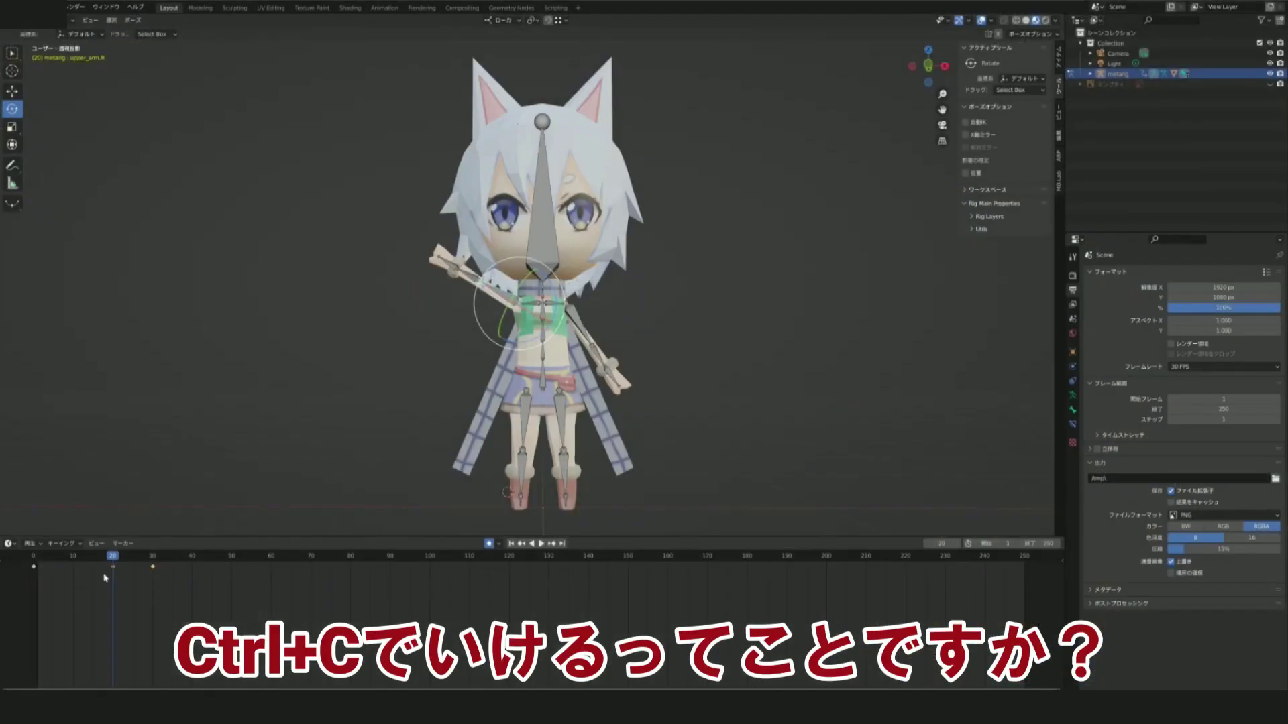
# - Select the raised and horizontal arm keyframes and paste them at frame 40, then go to frame 60
pyautogui.moveTo(186, 594); pyautogui.dragTo(185, 596)
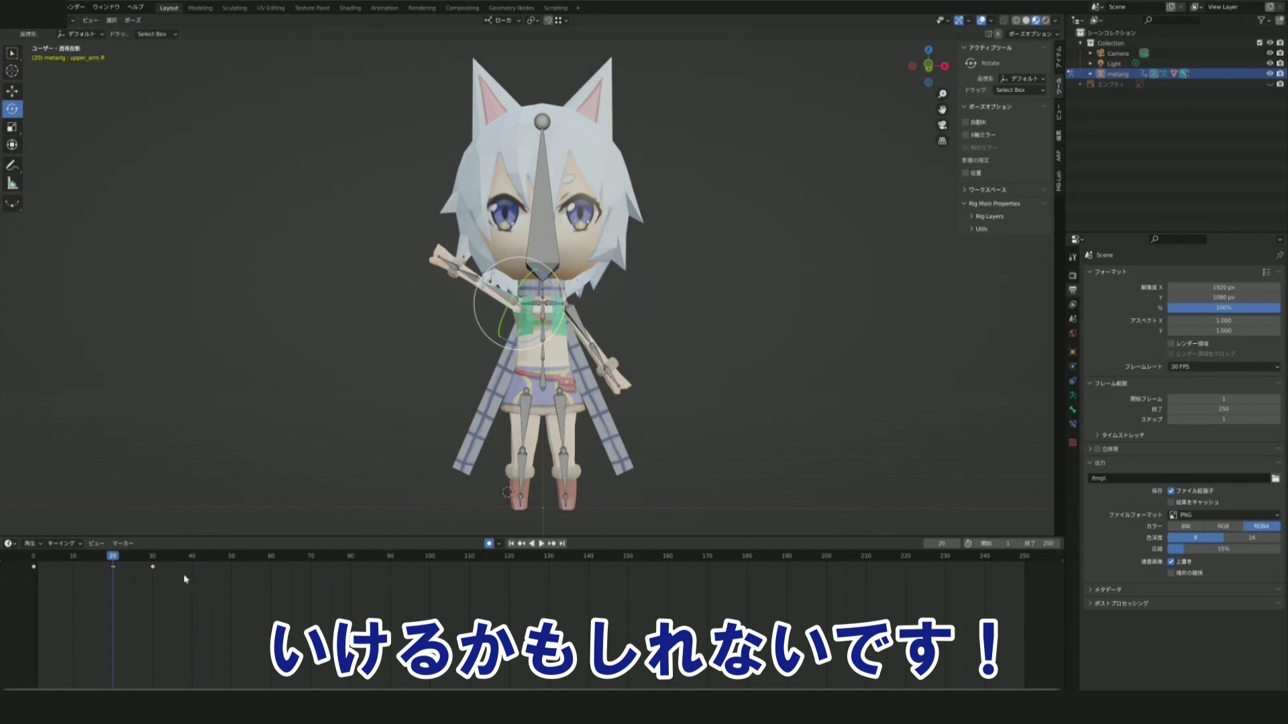
pyautogui.click(196, 578)
pyautogui.hotkey('ctrl', 'v')
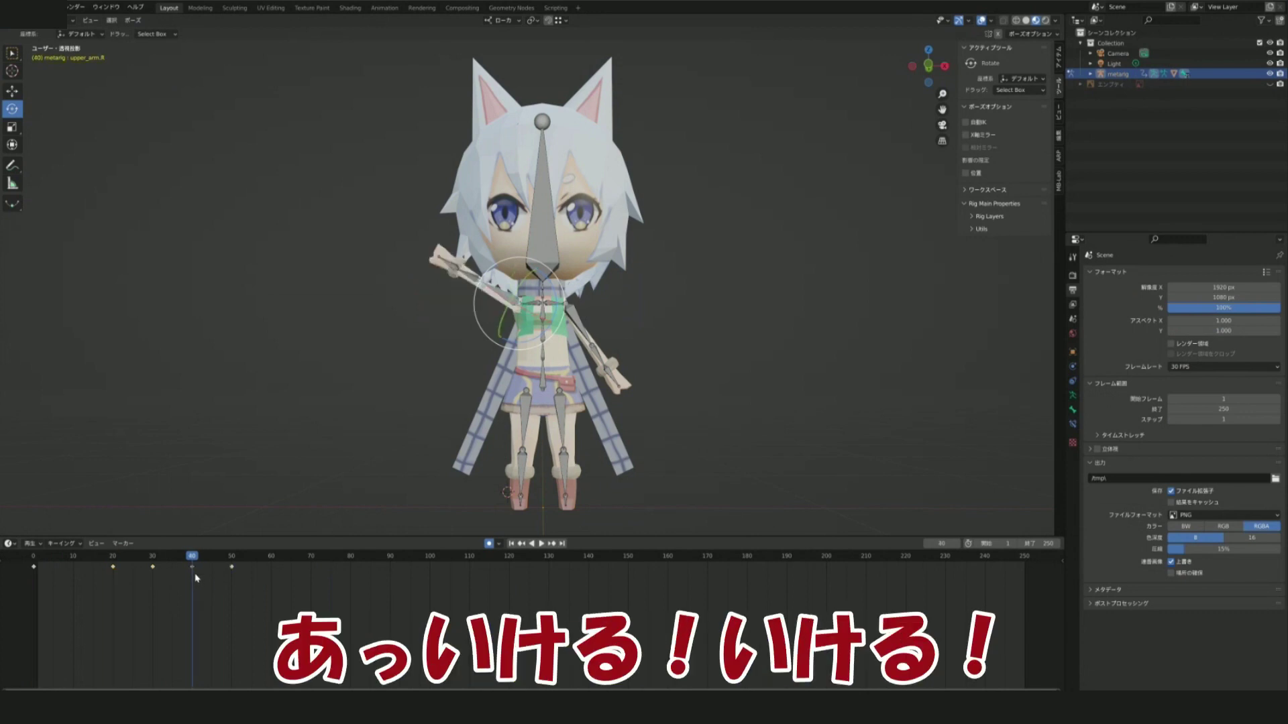
pyautogui.click(273, 571)
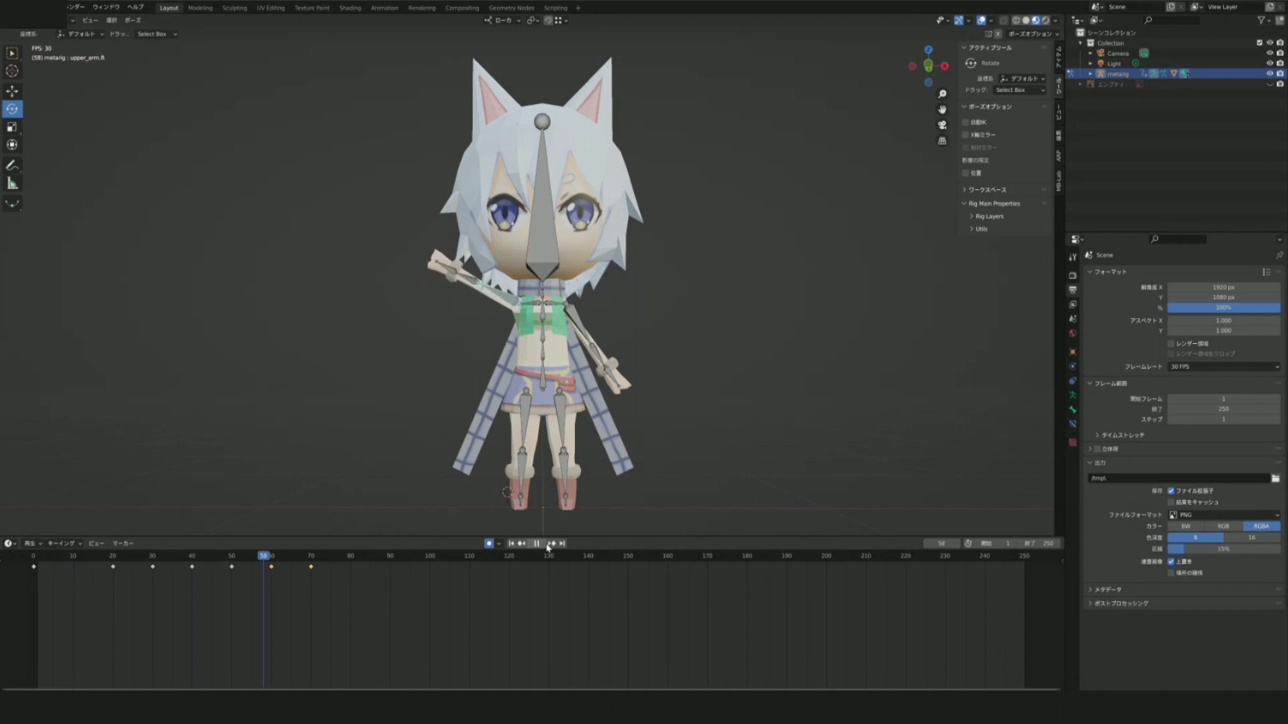
pyautogui.press('space')
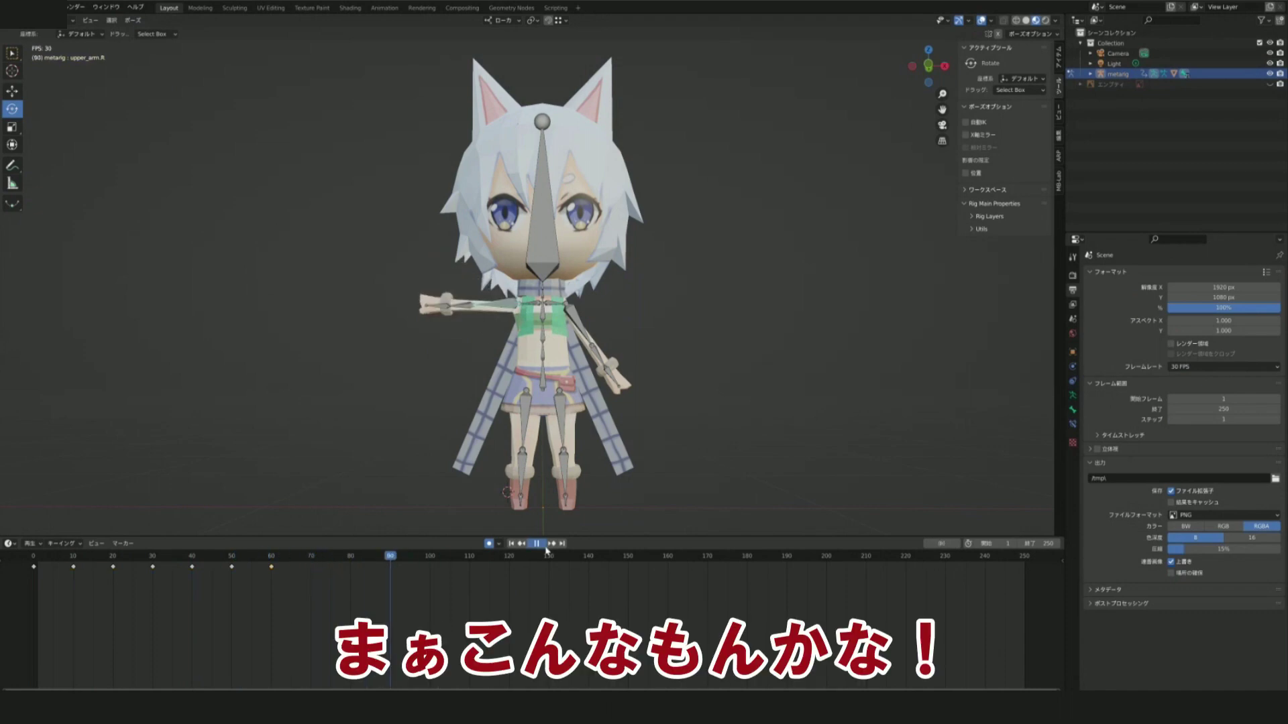
pyautogui.click(542, 543)
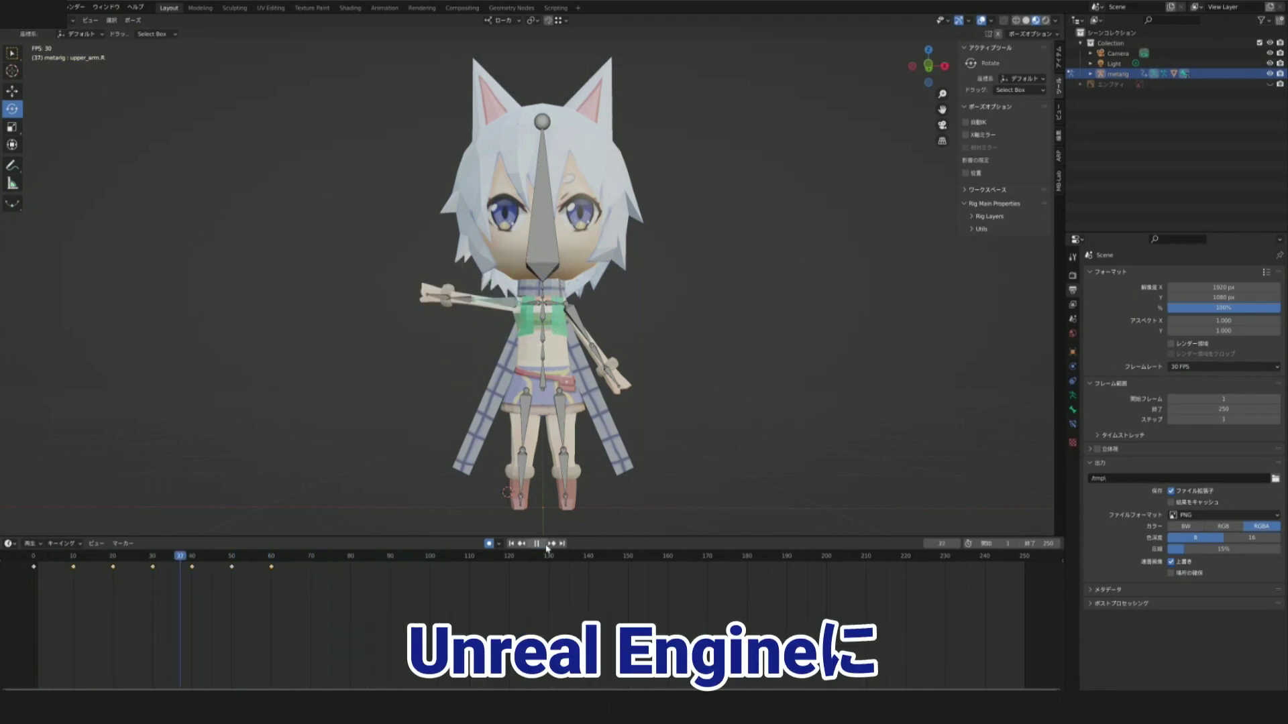
pyautogui.press('space')
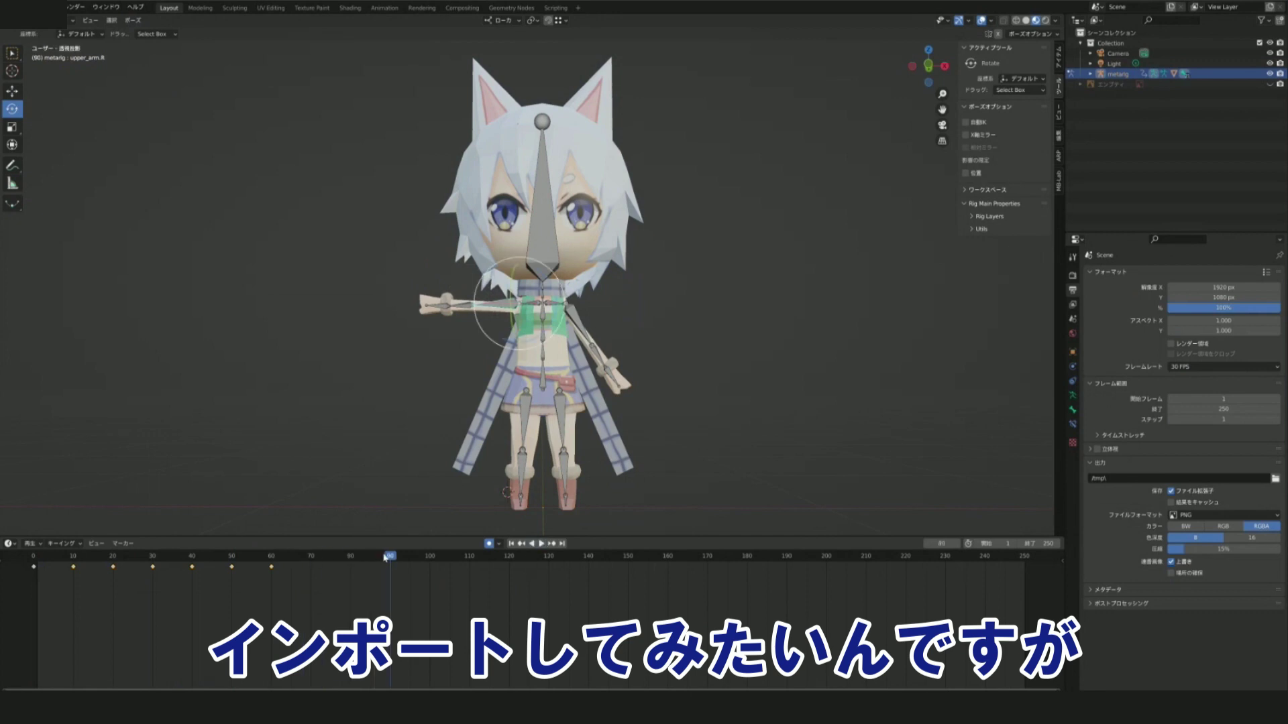
pyautogui.click(34, 555)
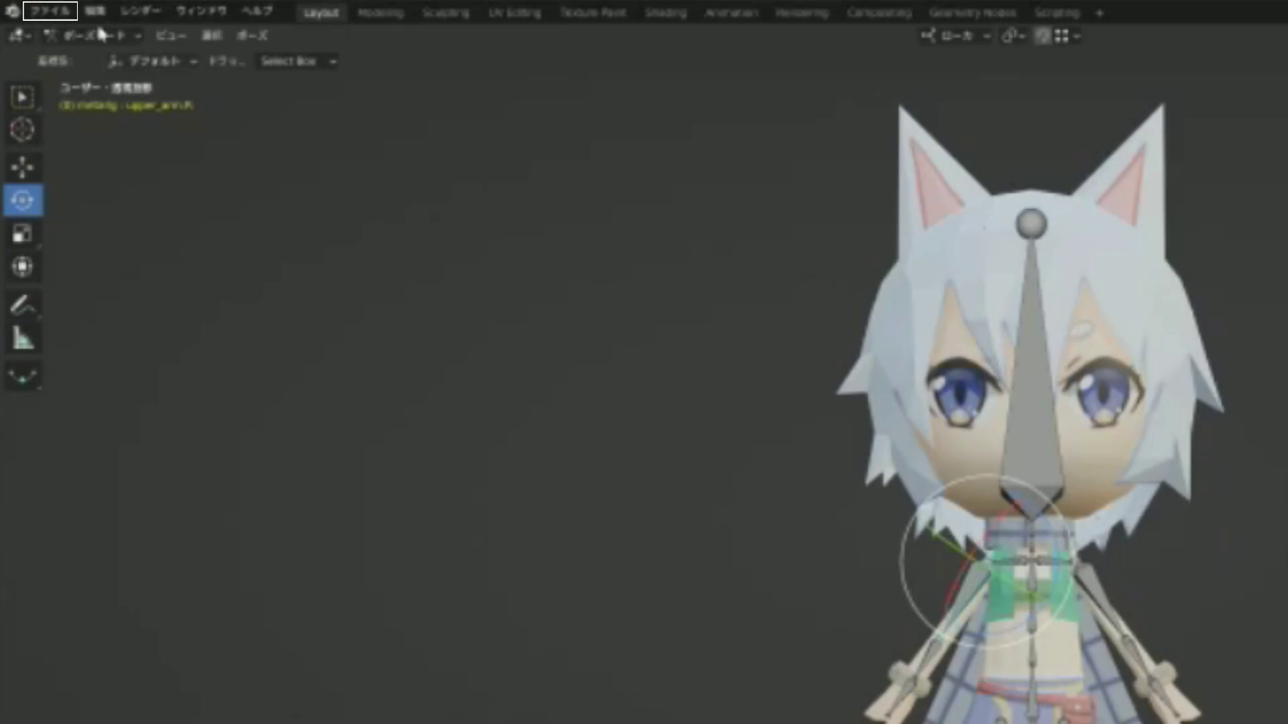
# - Start an FBX export, review its settings, and collapse the Include and Transform panels
pyautogui.click(51, 10)
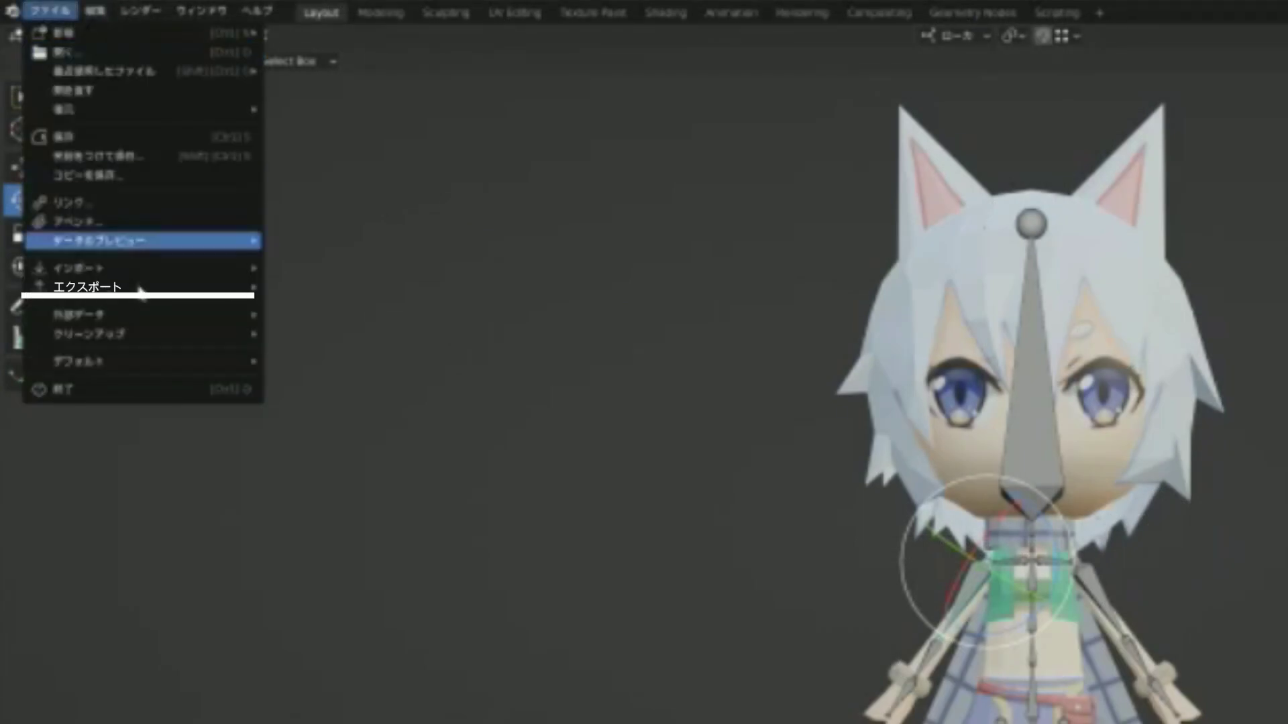
pyautogui.moveTo(141, 287)
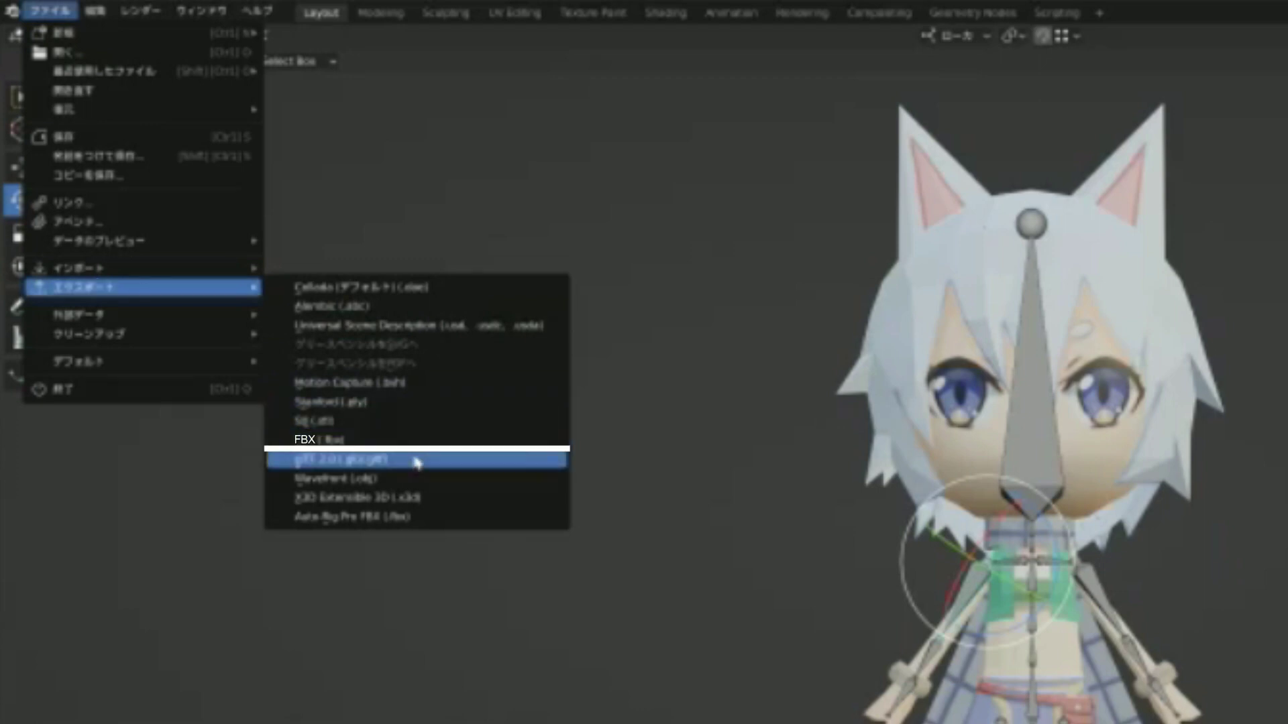
pyautogui.click(417, 445)
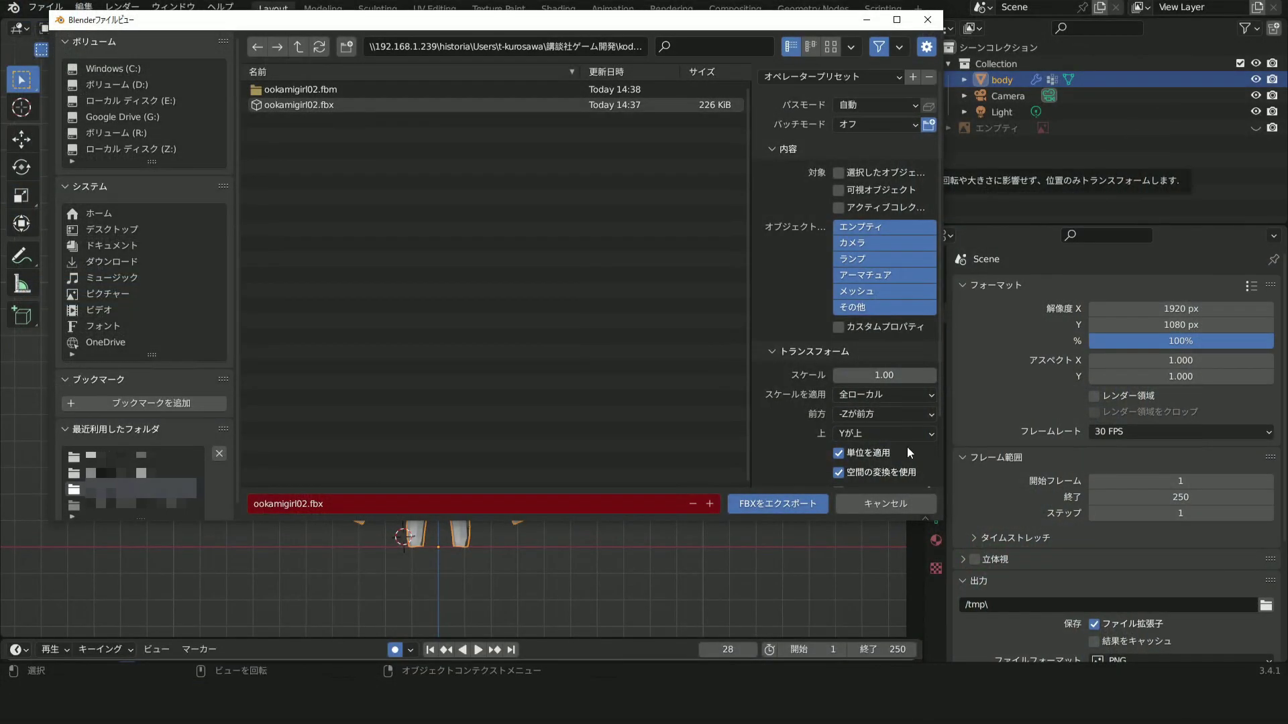
pyautogui.scroll(-3, 879, 449)
pyautogui.scroll(-3, 813, 352)
pyautogui.scroll(3, 813, 352)
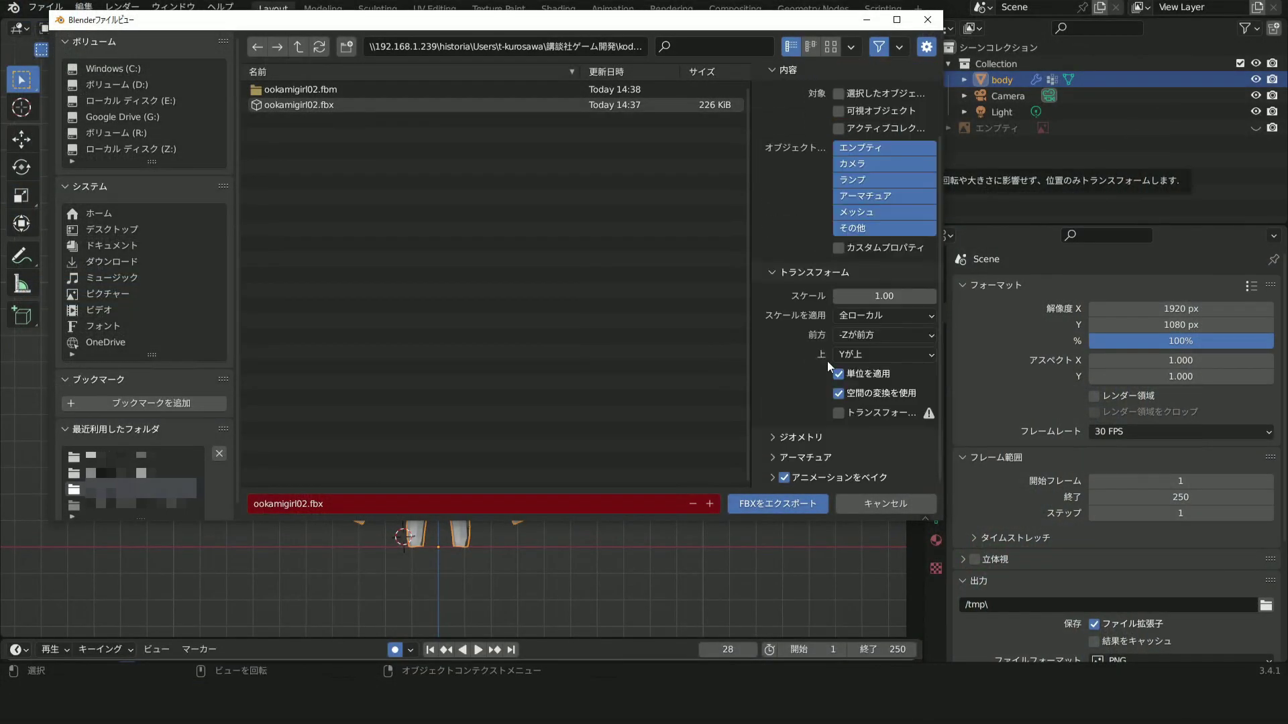
pyautogui.scroll(3, 827, 360)
pyautogui.click(788, 149)
pyautogui.click(793, 172)
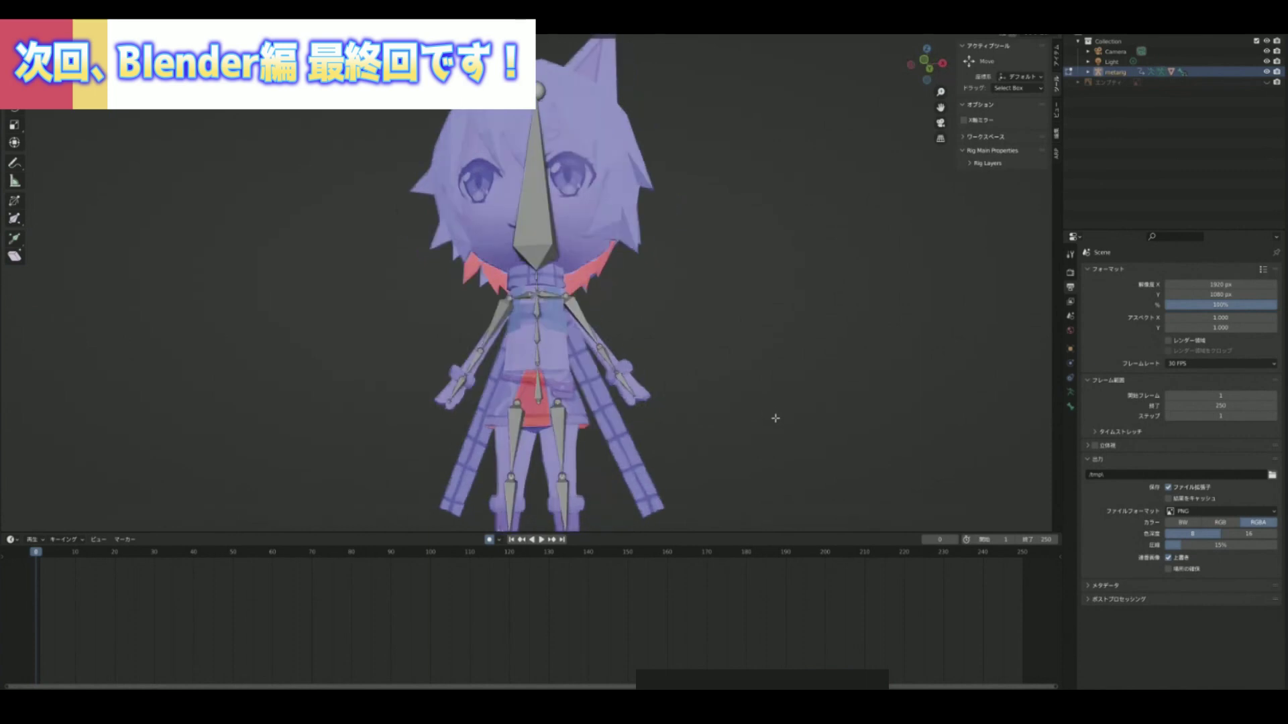
pyautogui.moveTo(727, 423); pyautogui.dragTo(606, 412, button='middle')
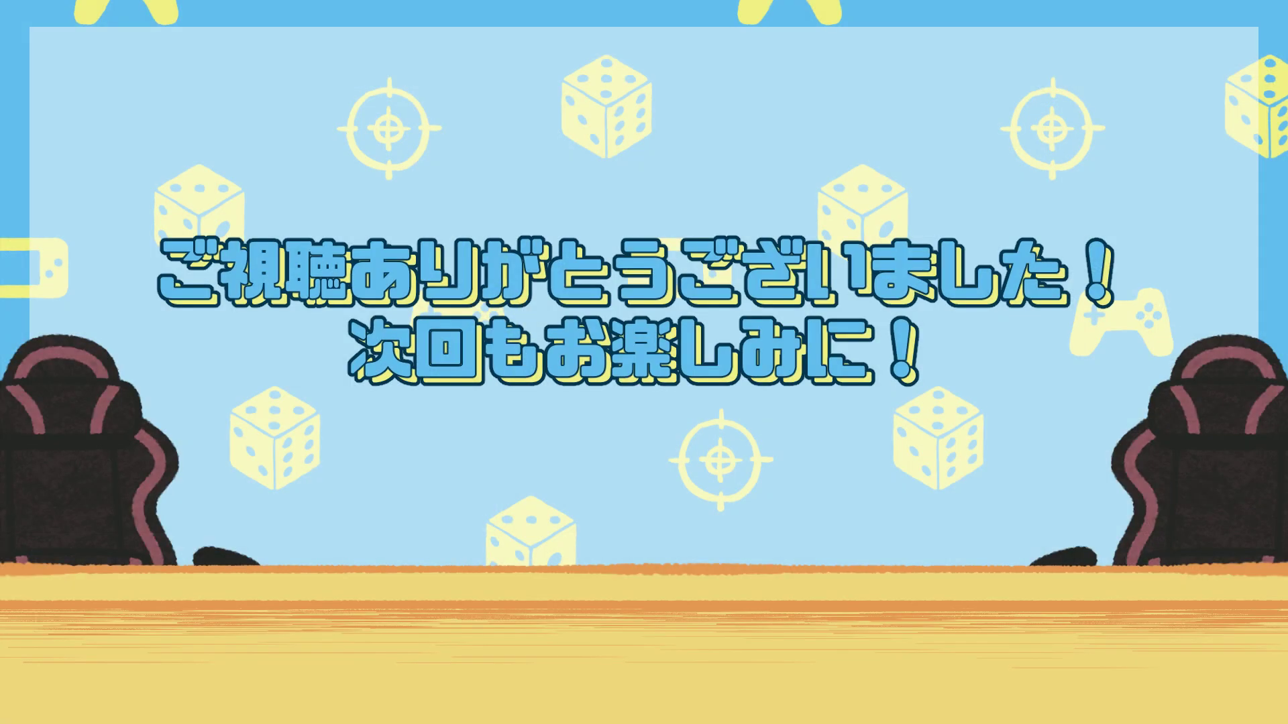